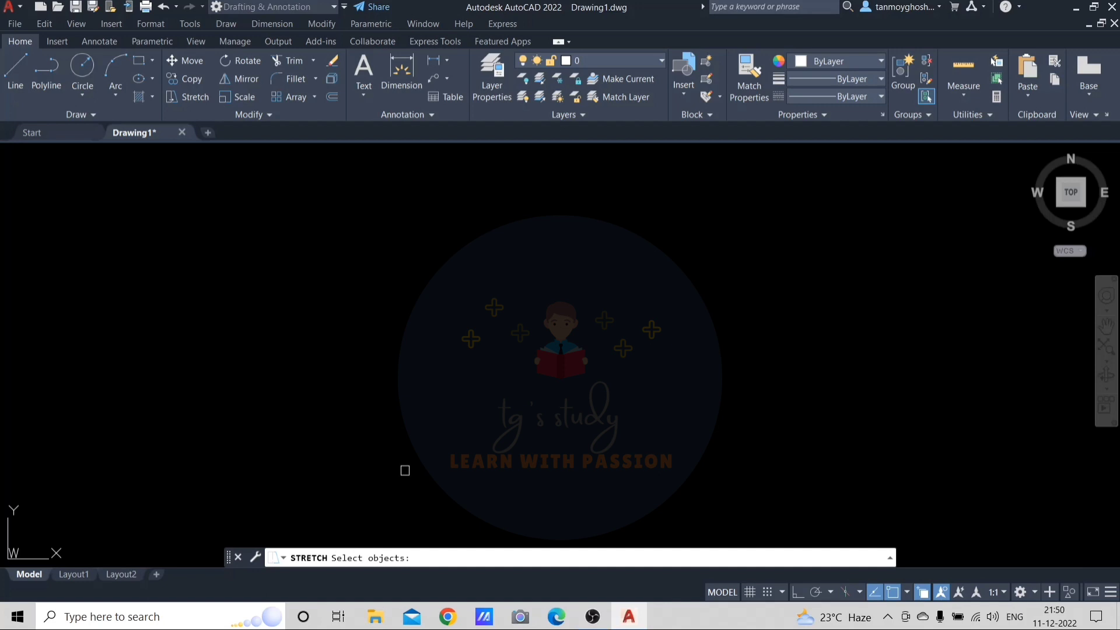
{"action": "key", "text": "Escape"}
{"action": "key", "text": "Escape"}
{"action": "key", "text": "Escape"}
{"action": "key", "text": "Escape"}
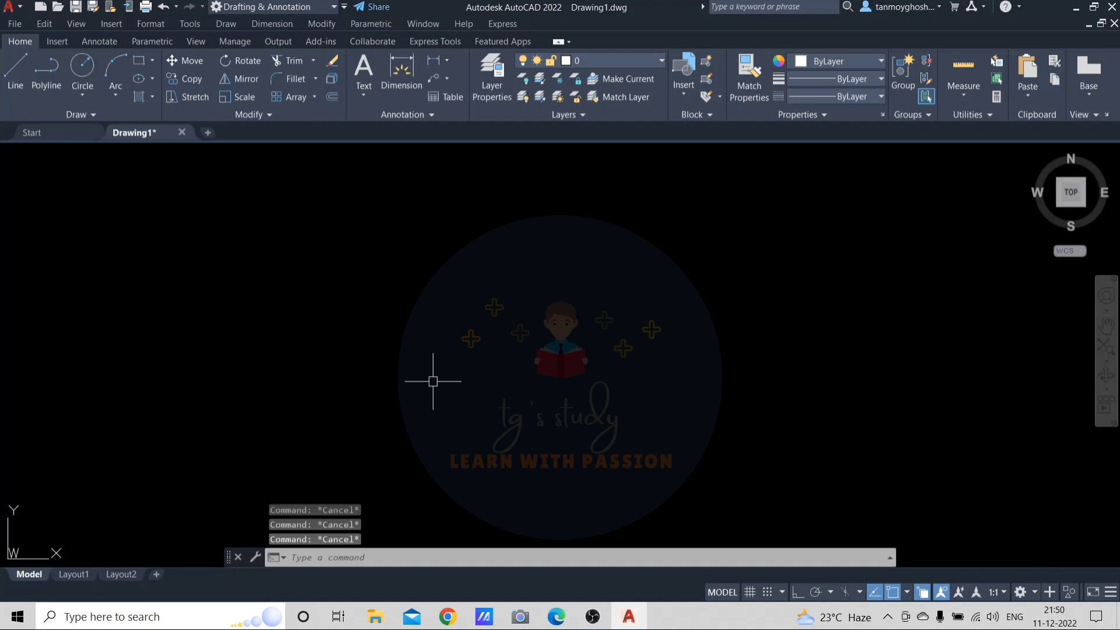
{"action": "type", "text": "s"}
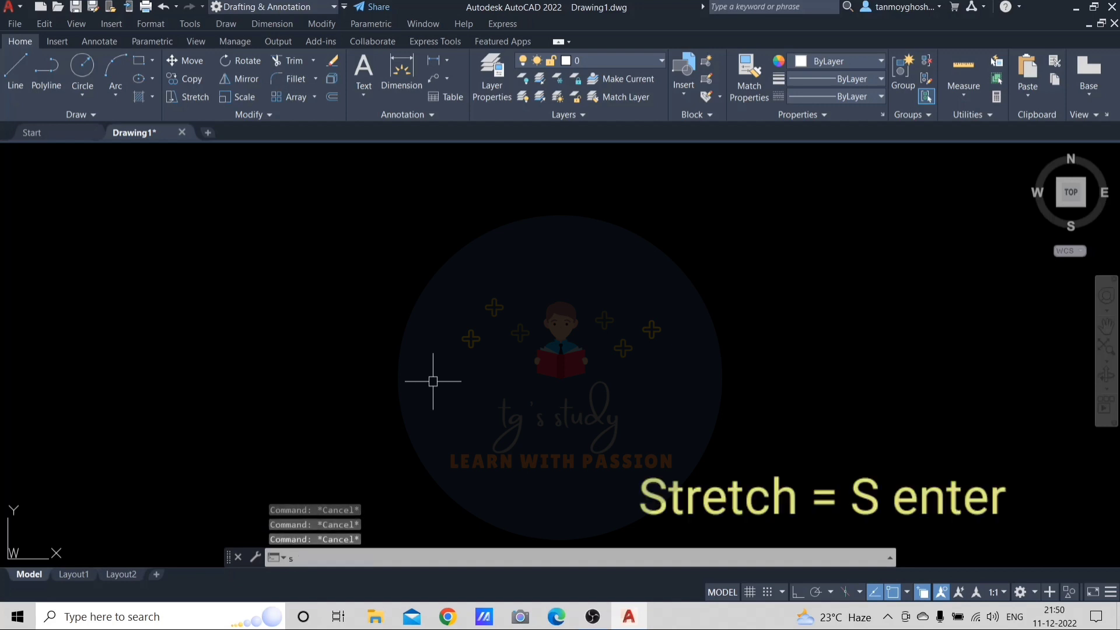
{"action": "key", "text": "Return"}
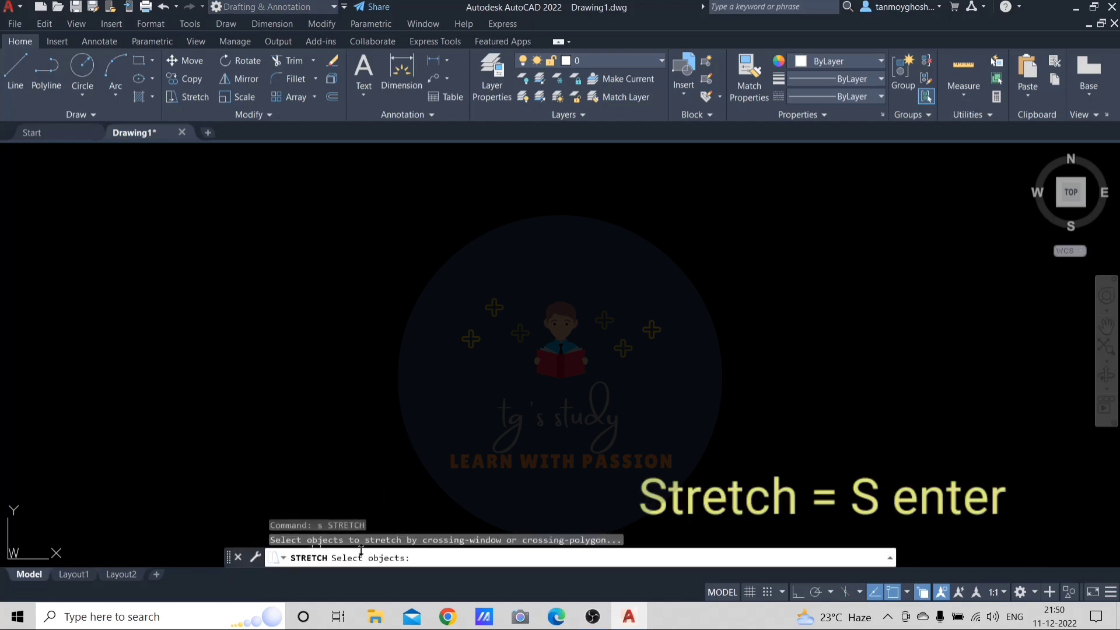
{"action": "key", "text": "Escape"}
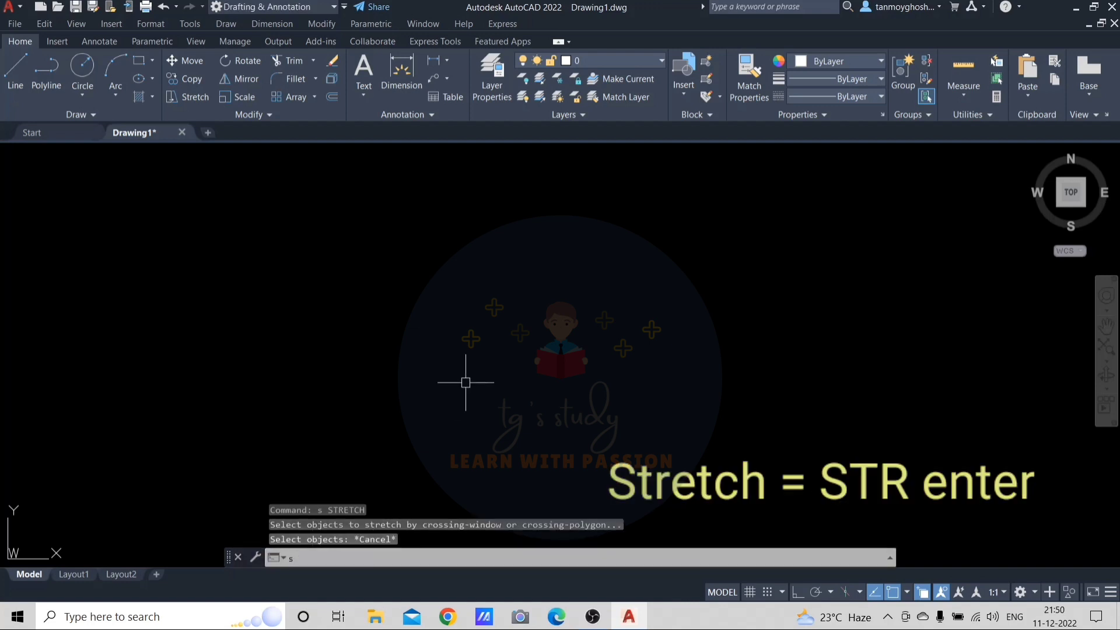
{"action": "type", "text": "str"}
{"action": "key", "text": "Return"}
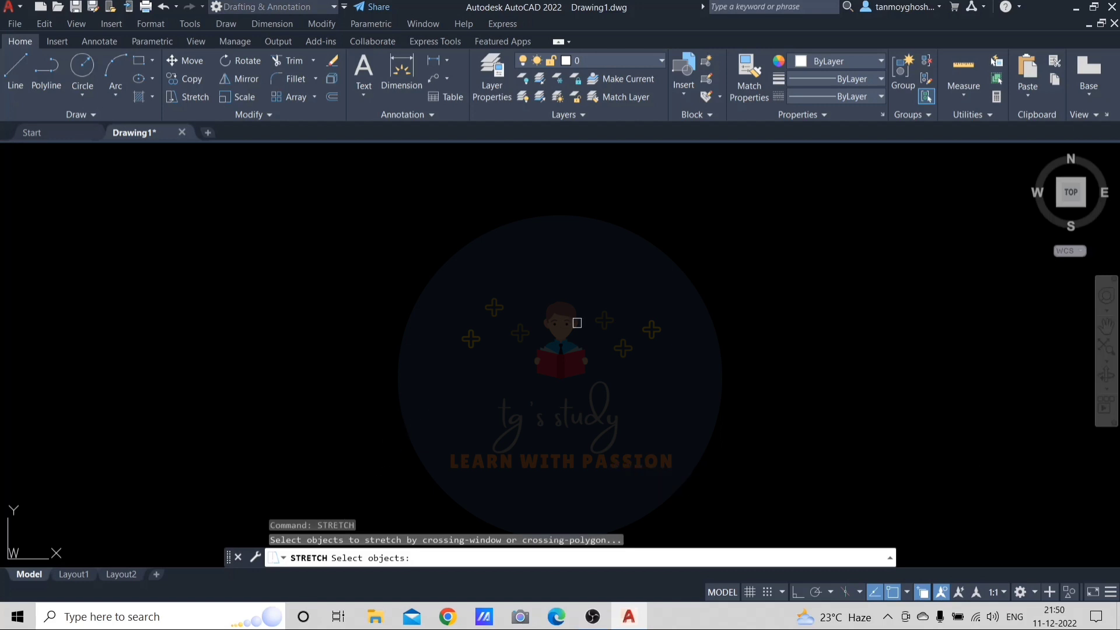
{"action": "key", "text": "Escape"}
{"action": "key", "text": "Escape"}
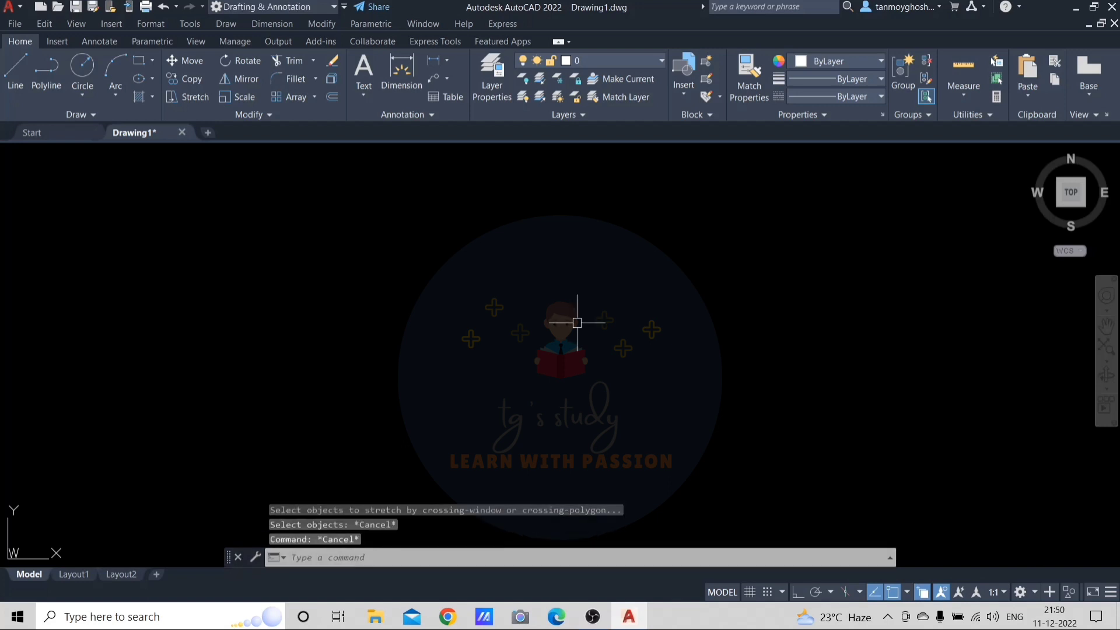
{"action": "type", "text": "s"}
{"action": "key", "text": "Return"}
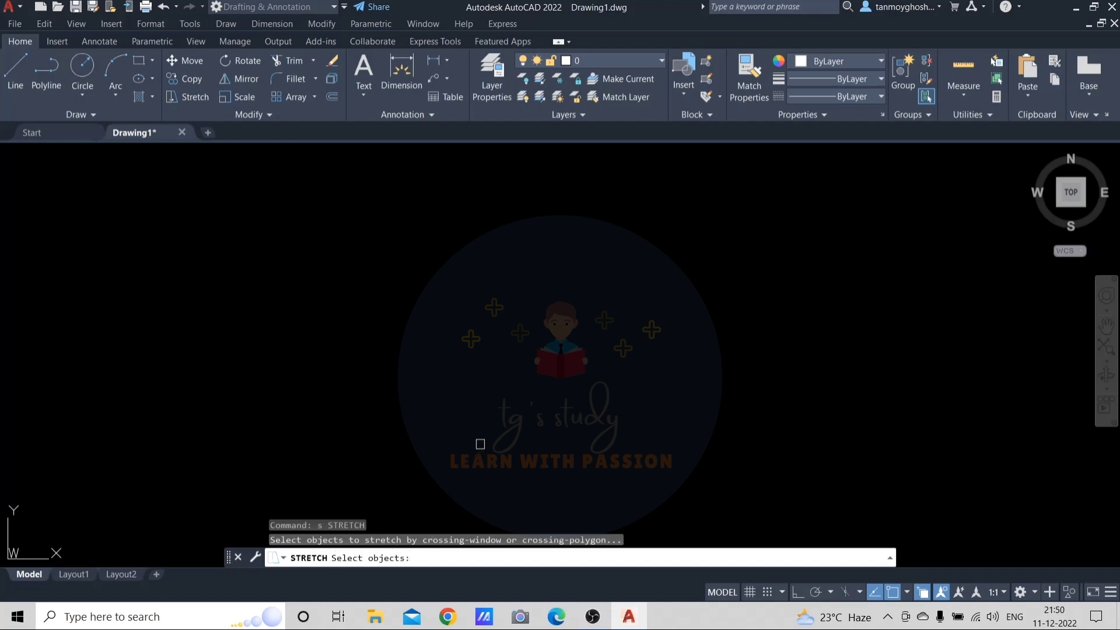
{"action": "key", "text": "Escape"}
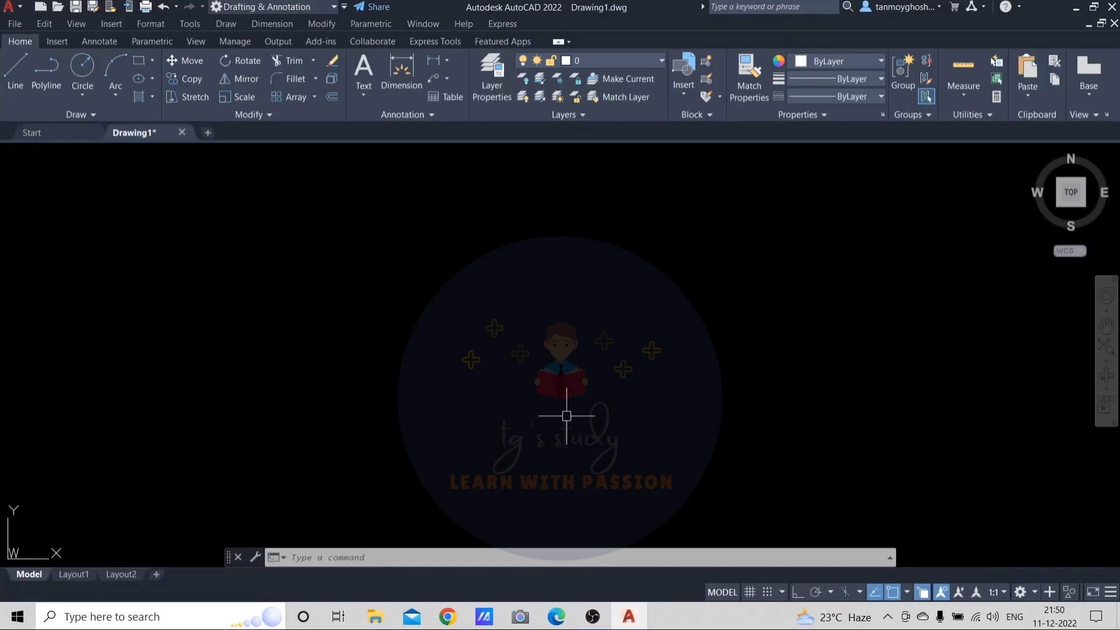
- Draw a rectangle 50 units long and 30 units wide in the empty drawing area
{"action": "type", "text": "rec"}
{"action": "key", "text": "Return"}
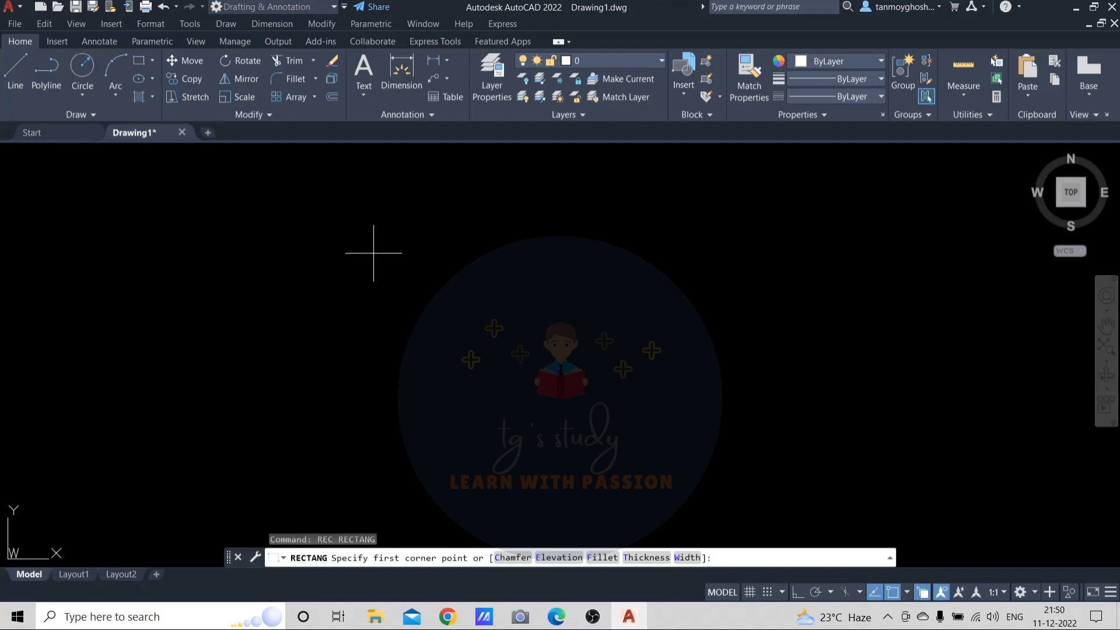
{"action": "left_click", "coordinate": [355, 266]}
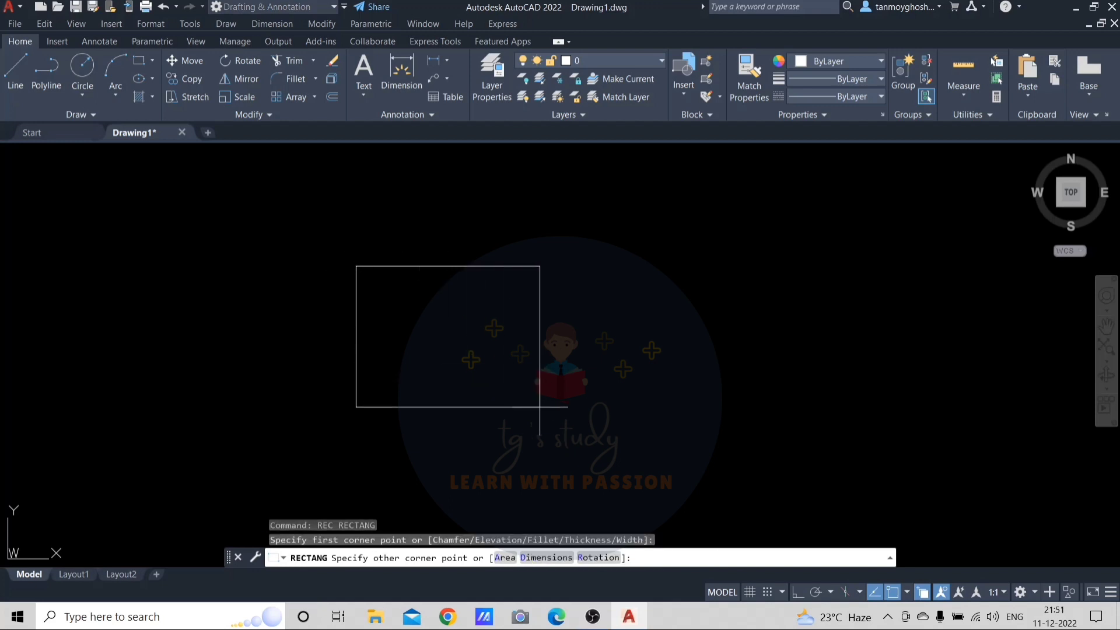
{"action": "type", "text": "d"}
{"action": "key", "text": "Return"}
{"action": "type", "text": "50"}
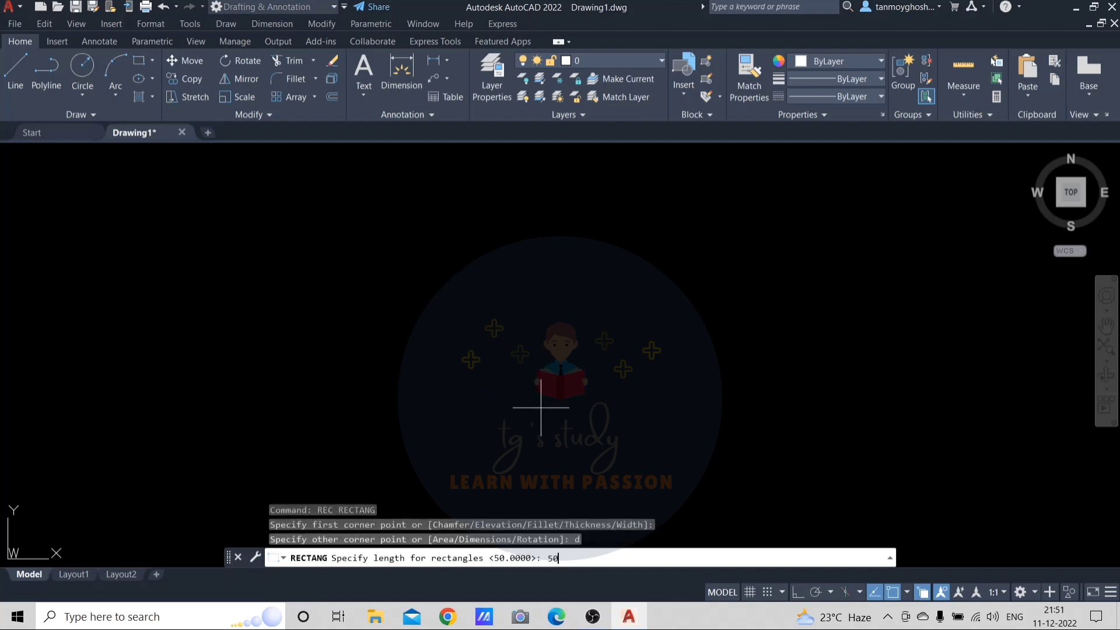
{"action": "key", "text": "Return"}
{"action": "type", "text": "30"}
{"action": "key", "text": "Return"}
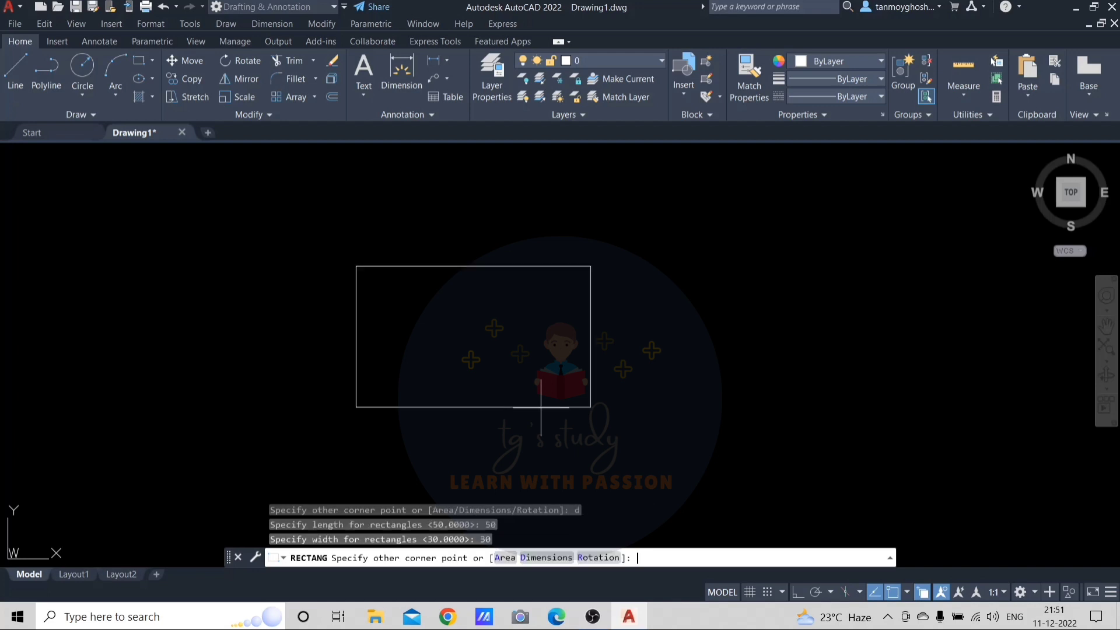
{"action": "key", "text": "Escape"}
{"action": "key", "text": "Escape"}
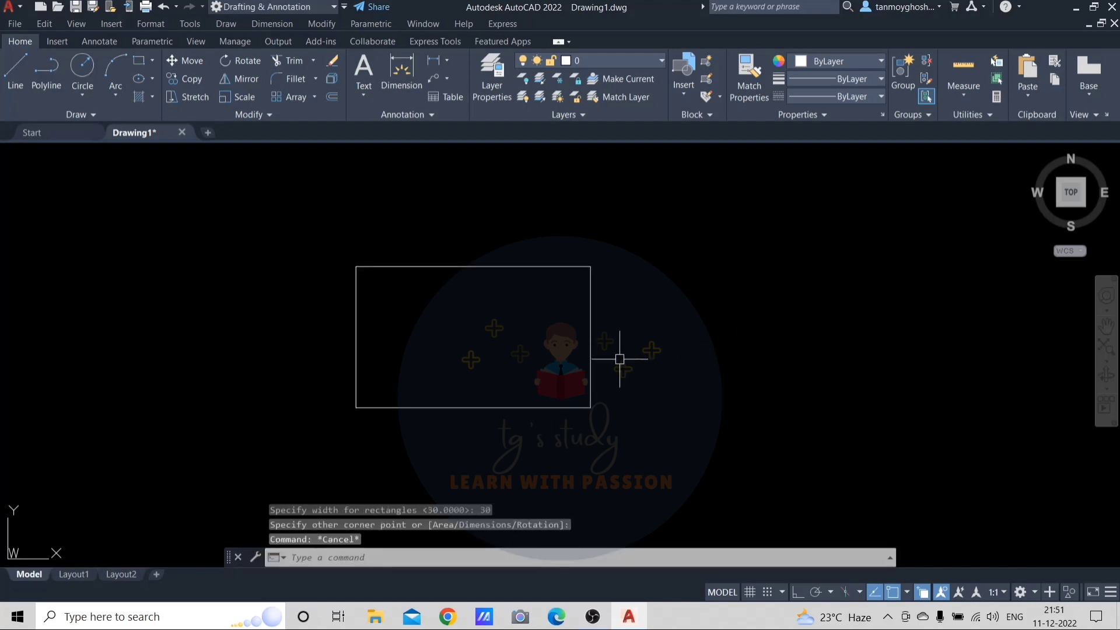
- Add a horizontal linear dimension across the rectangle's top edge, placed above it
{"action": "type", "text": "dli"}
{"action": "key", "text": "Return"}
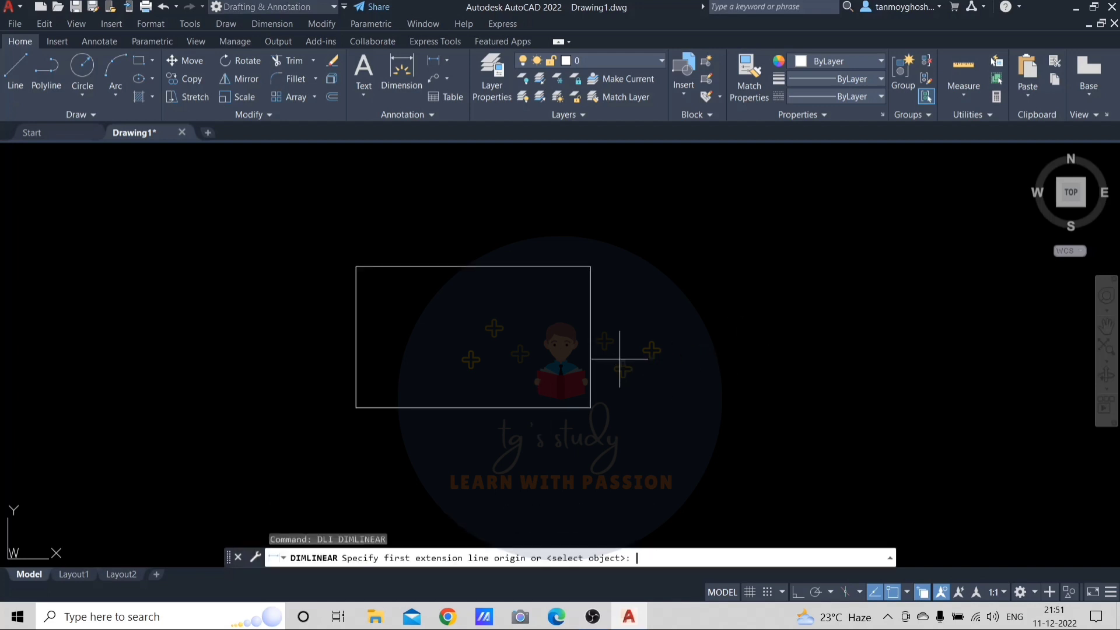
{"action": "left_click", "coordinate": [357, 267]}
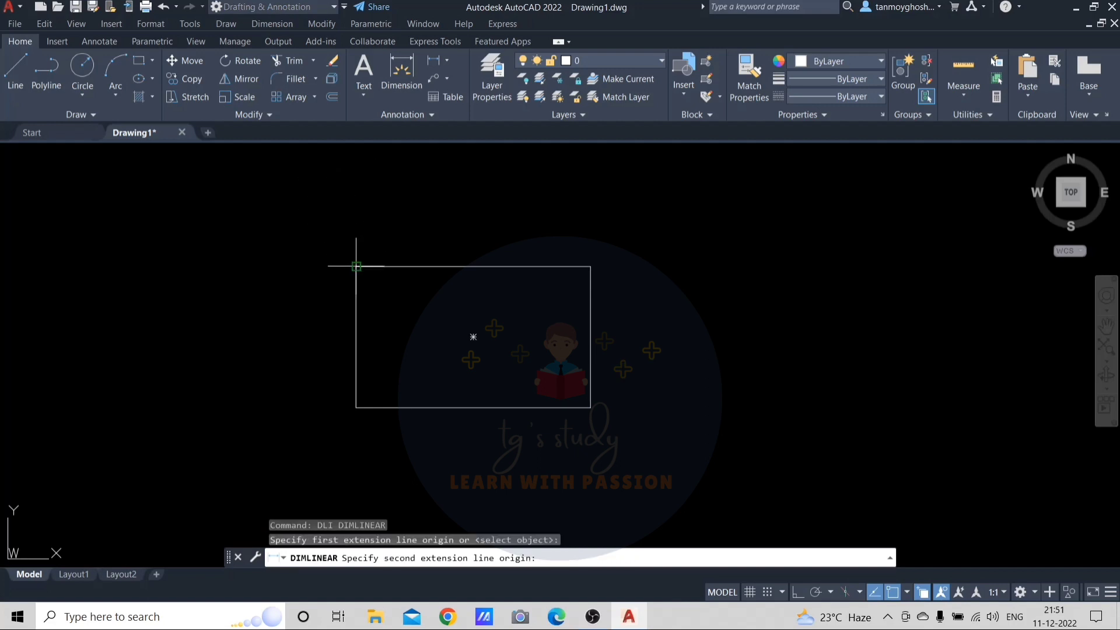
{"action": "left_click", "coordinate": [590, 266]}
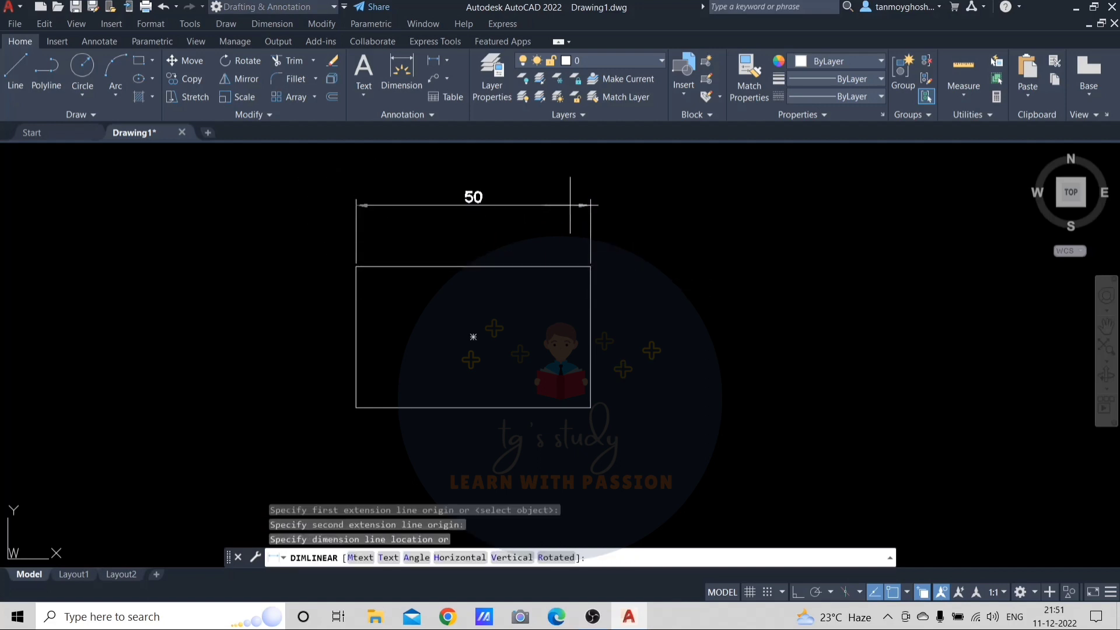
{"action": "left_click", "coordinate": [576, 204]}
- Add a vertical linear dimension along the rectangle's left edge, placed to its left
{"action": "key", "text": "Return"}
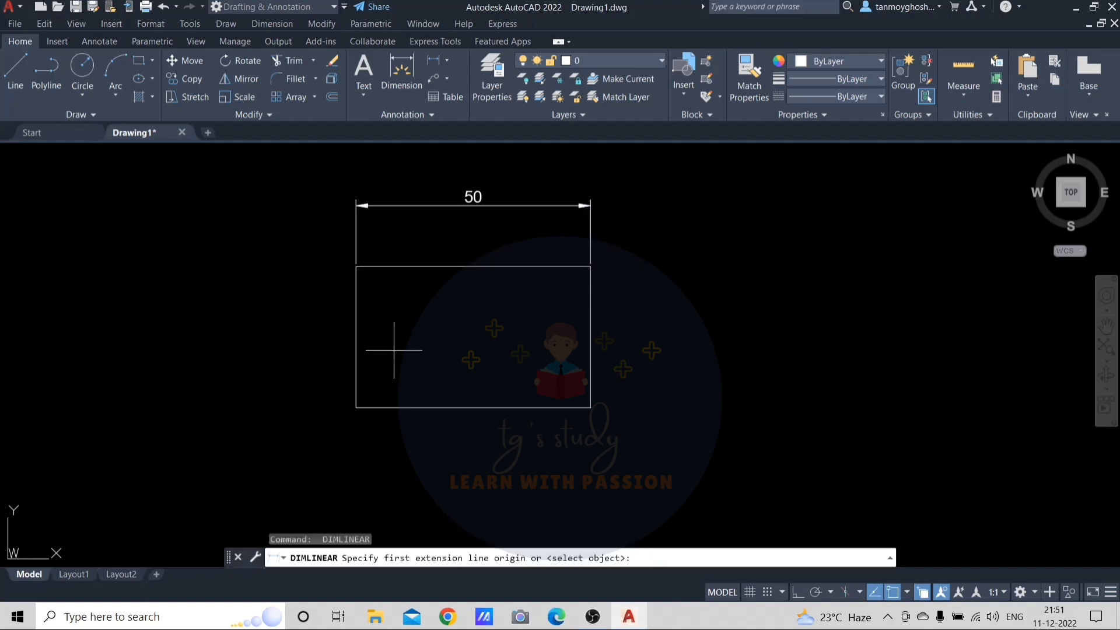
{"action": "left_click", "coordinate": [356, 407]}
{"action": "left_click", "coordinate": [356, 266]}
{"action": "left_click", "coordinate": [289, 267]}
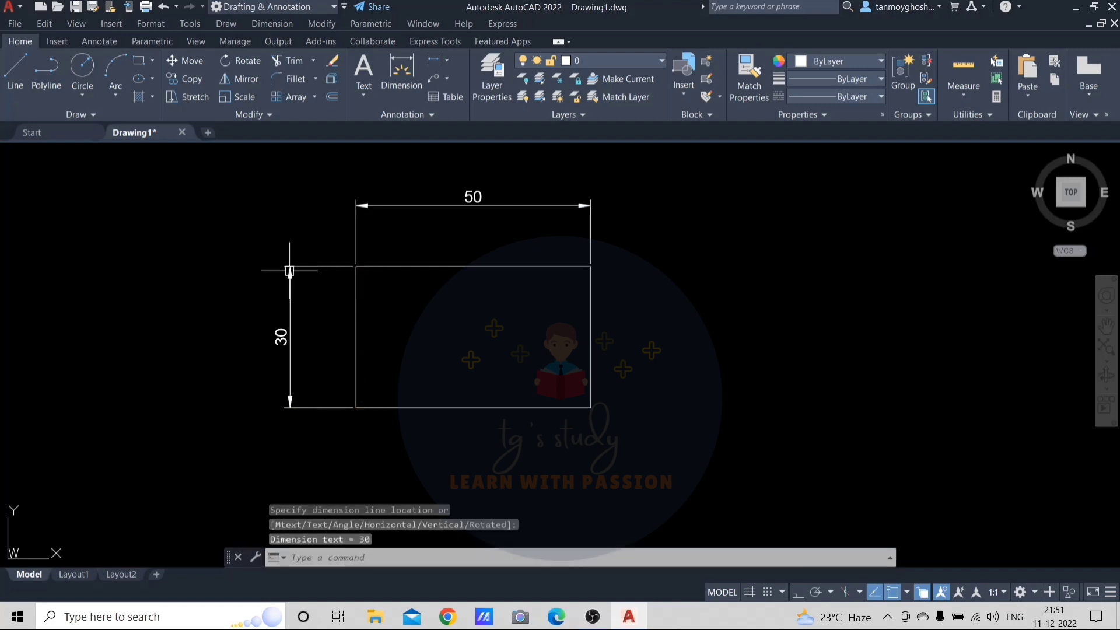
{"action": "key", "text": "Escape"}
- Turn on Ortho and copy the rectangle with both dimensions horizontally about 100 units to the right
{"action": "key", "text": "F8"}
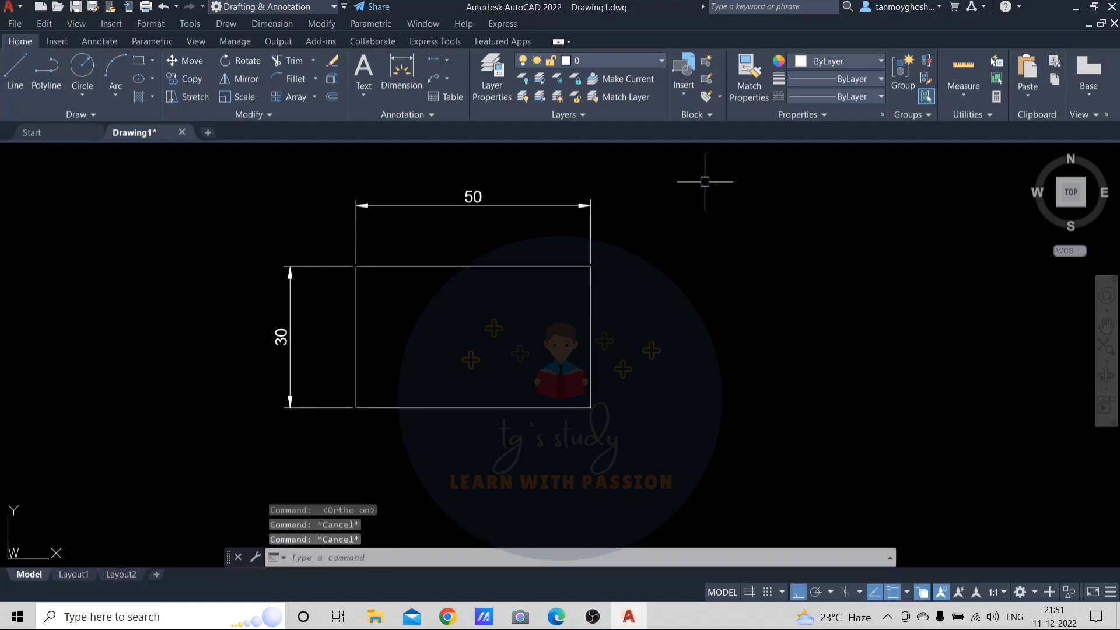
{"action": "left_click", "coordinate": [705, 170]}
{"action": "left_click", "coordinate": [223, 429]}
{"action": "type", "text": "co"}
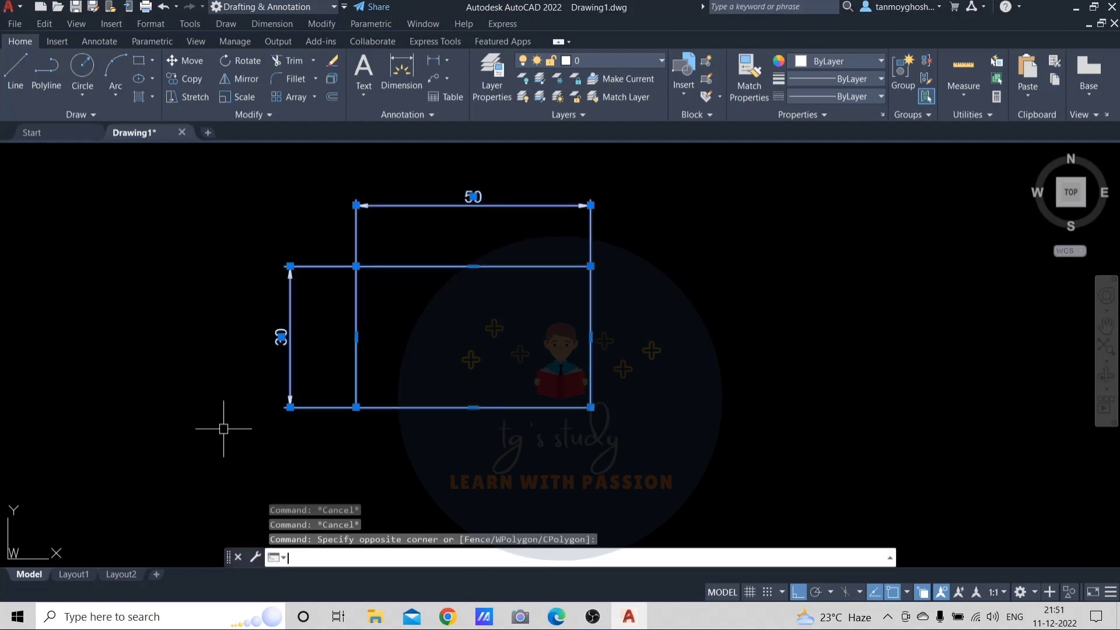
{"action": "key", "text": "Return"}
{"action": "middle_click_drag", "start_coordinate": [659, 333], "coordinate": [410, 340]}
{"action": "left_click", "coordinate": [417, 352]}
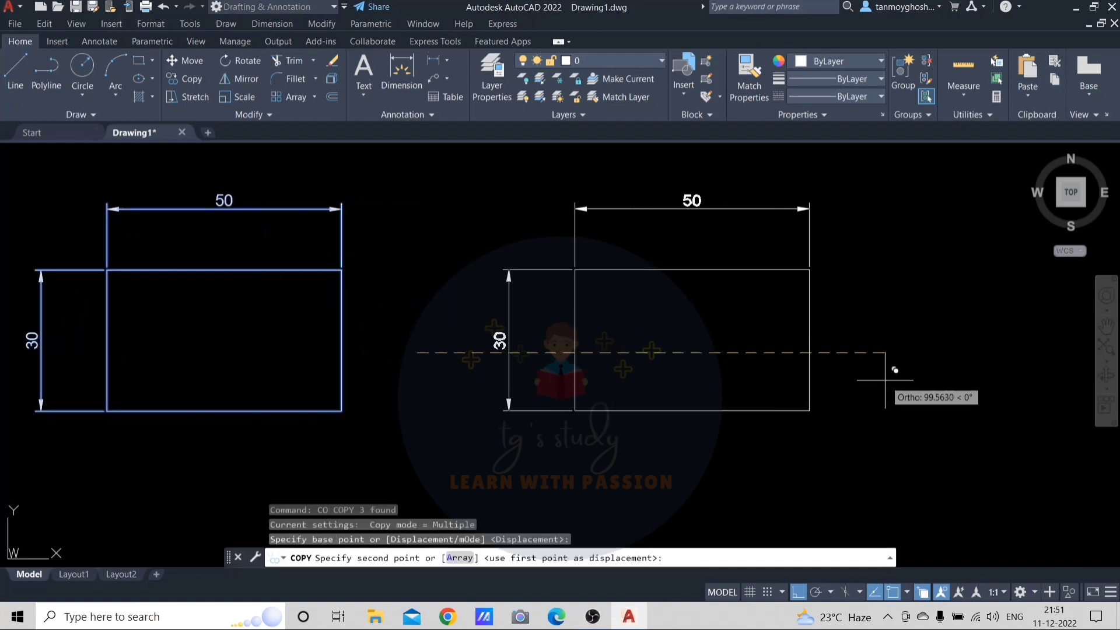
{"action": "key", "text": "Escape"}
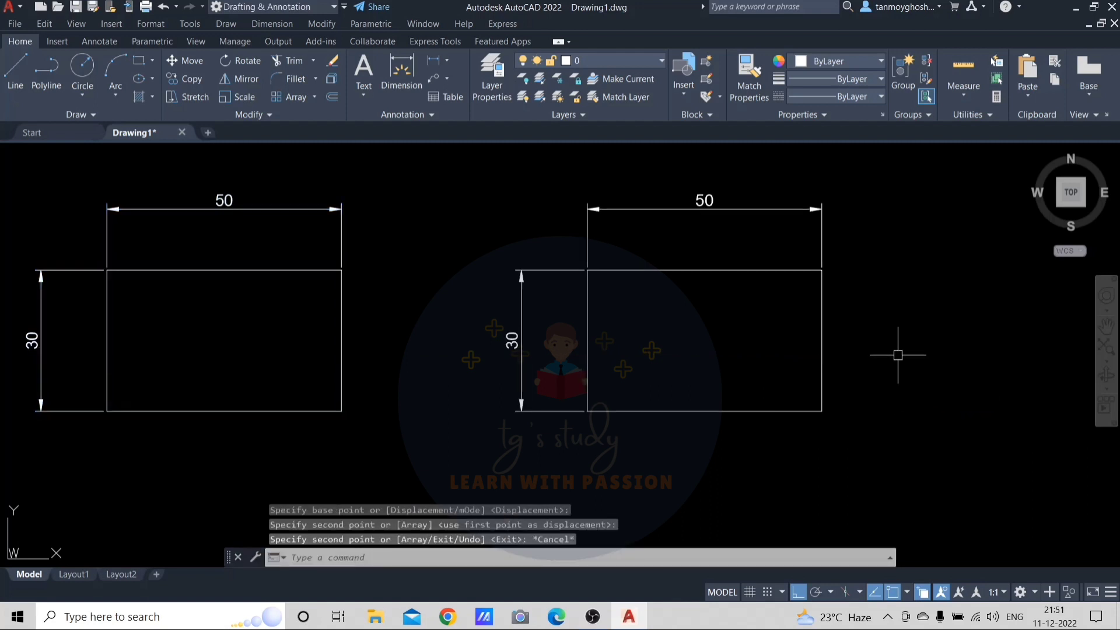
{"action": "middle_click_drag", "start_coordinate": [895, 348], "coordinate": [859, 345]}
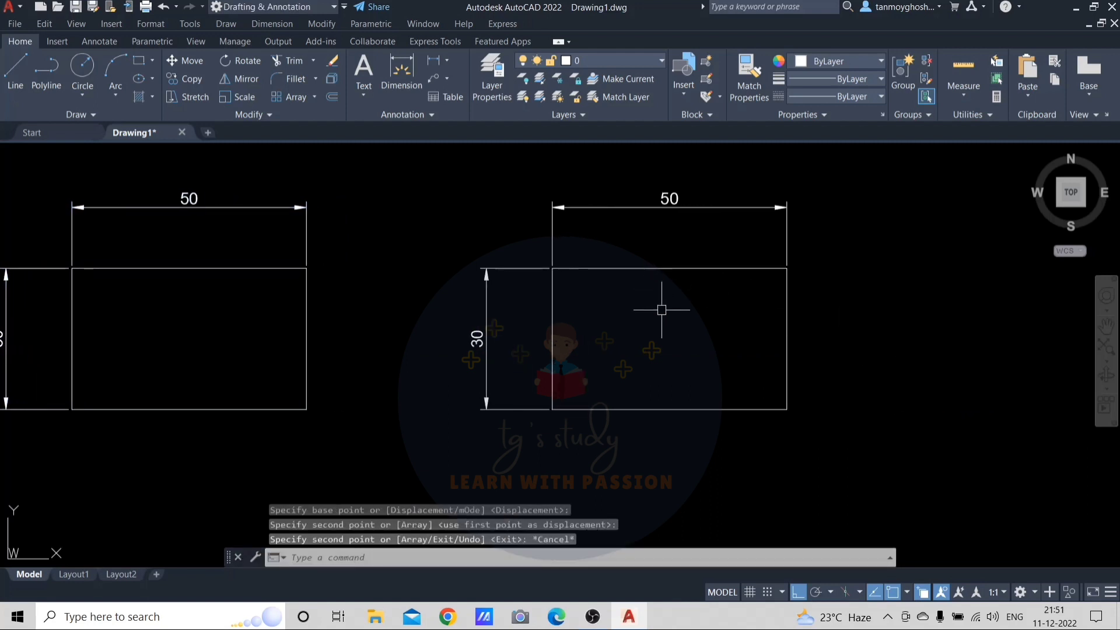
{"action": "key", "text": "Escape"}
{"action": "key", "text": "Escape"}
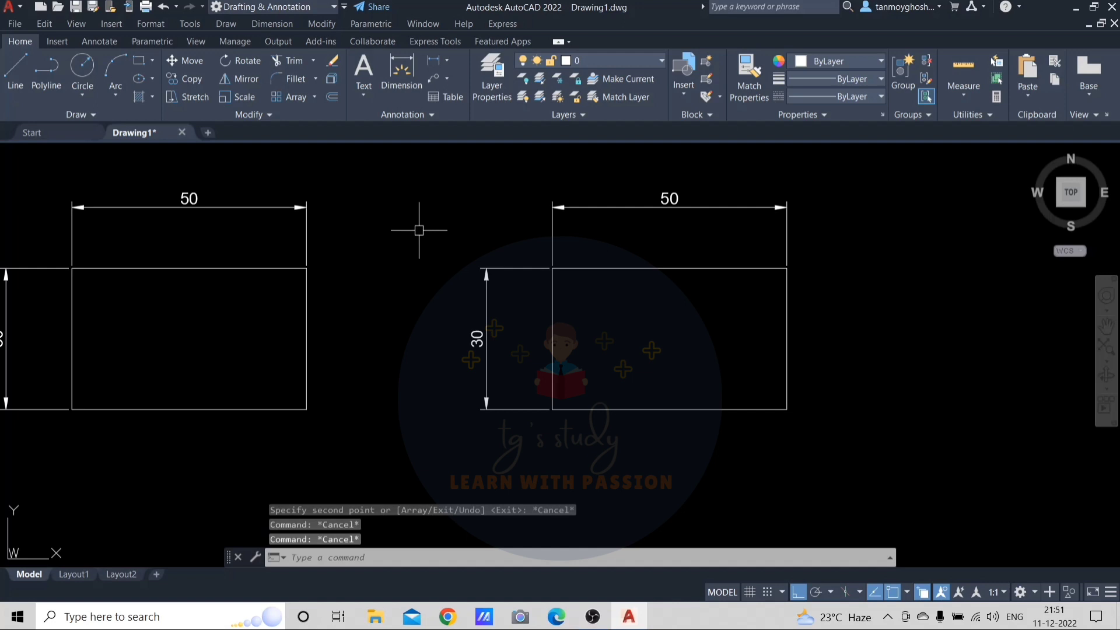
- Try to Stretch the copied rectangle rightward by picking it as a single object with its lower-left corner as base point, and undo it
{"action": "type", "text": "s"}
{"action": "key", "text": "Return"}
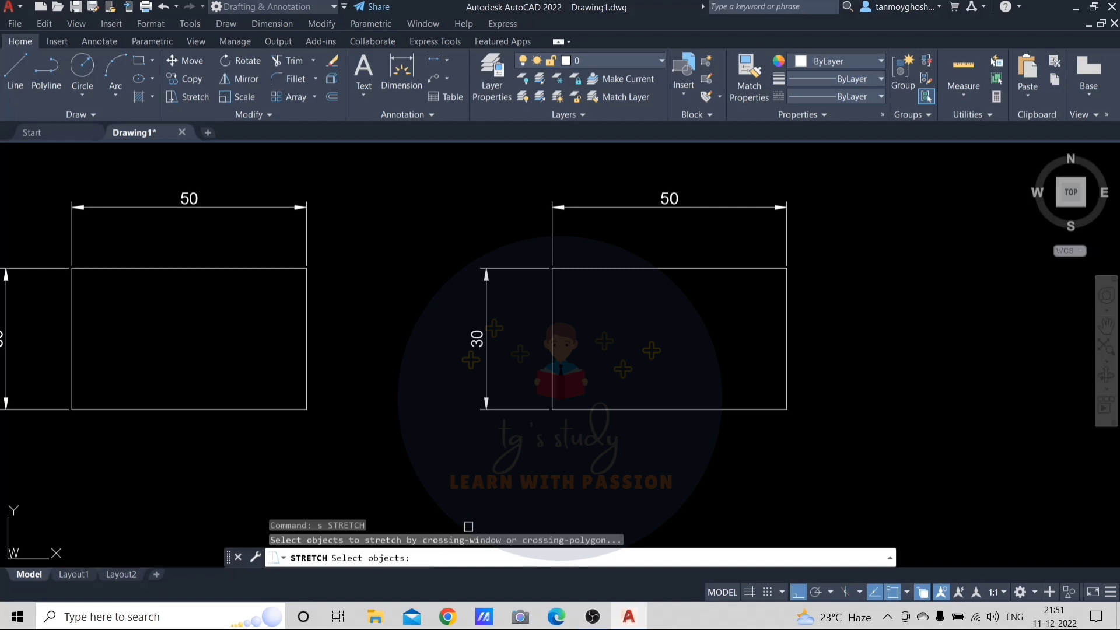
{"action": "left_click", "coordinate": [677, 408]}
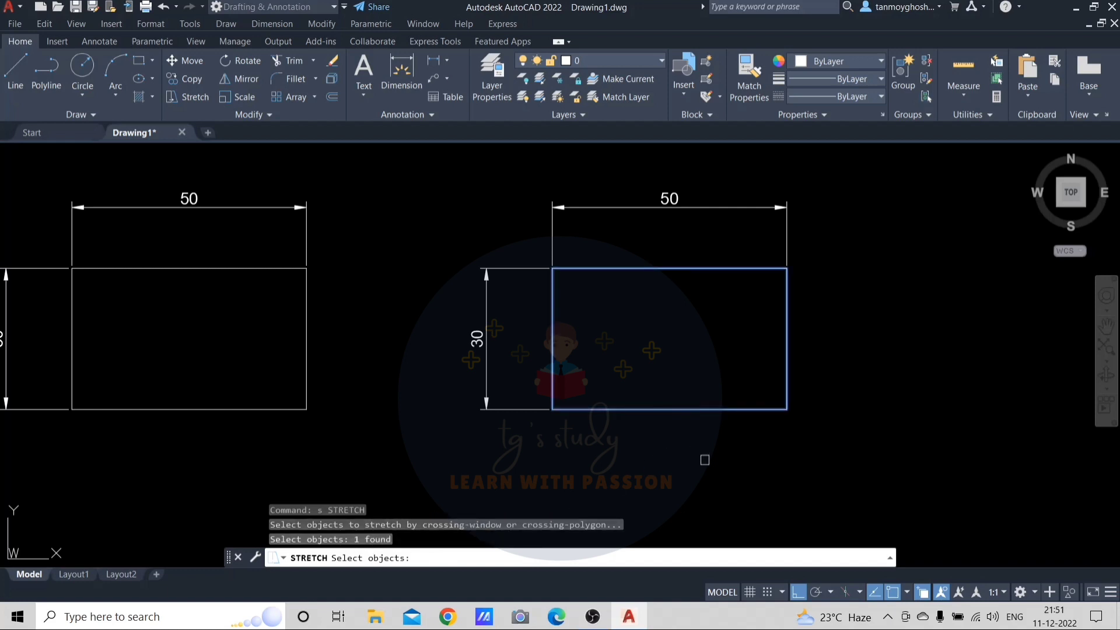
{"action": "key", "text": "Return"}
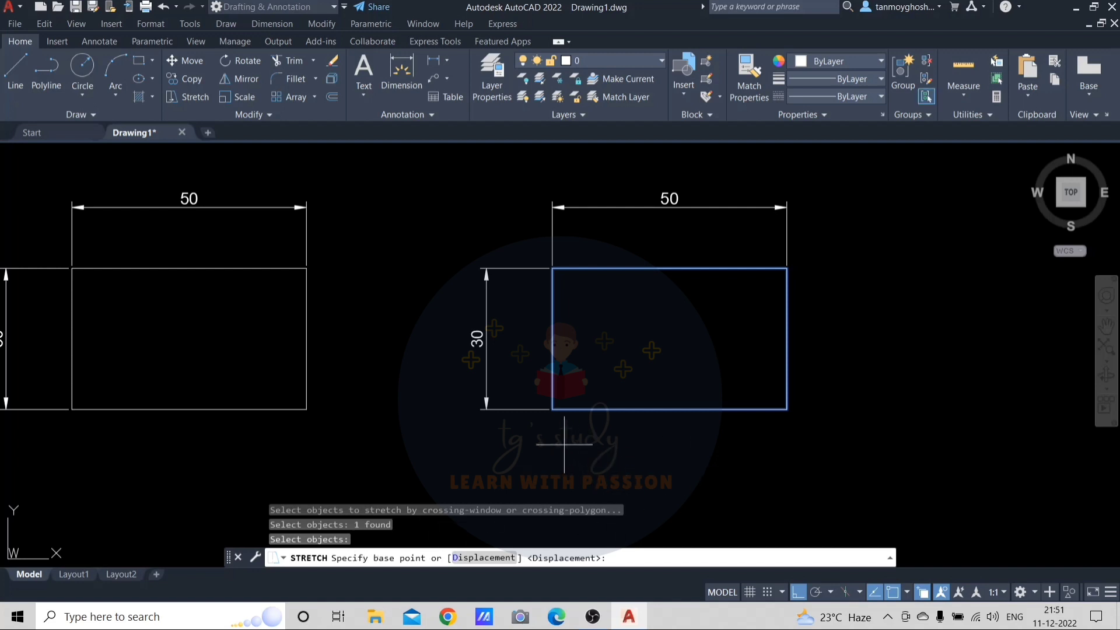
{"action": "left_click", "coordinate": [552, 409]}
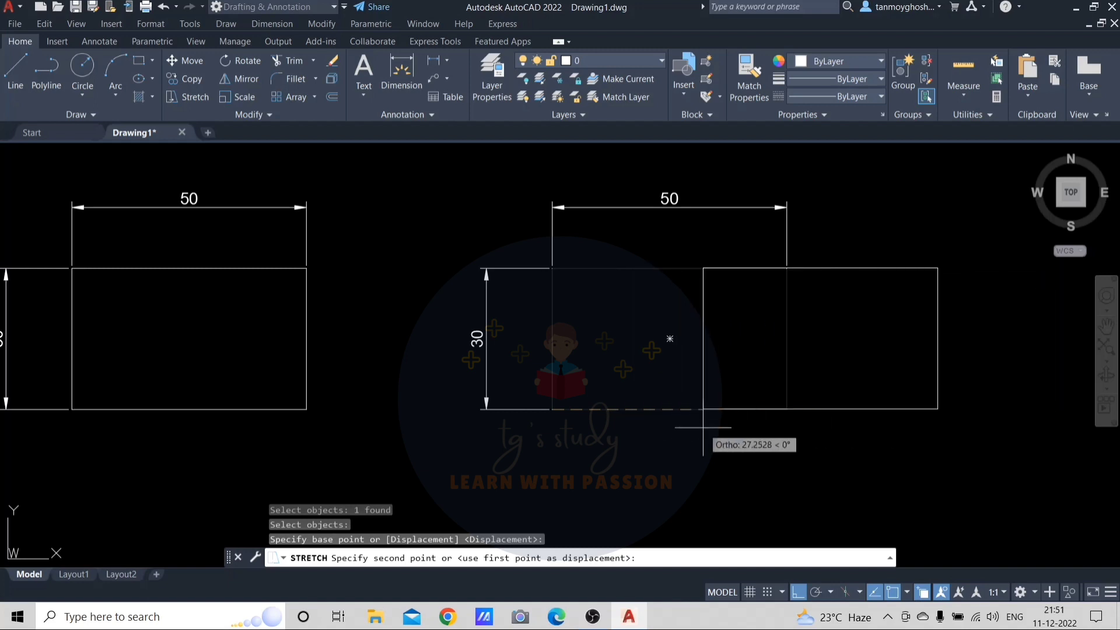
{"action": "left_click", "coordinate": [757, 444]}
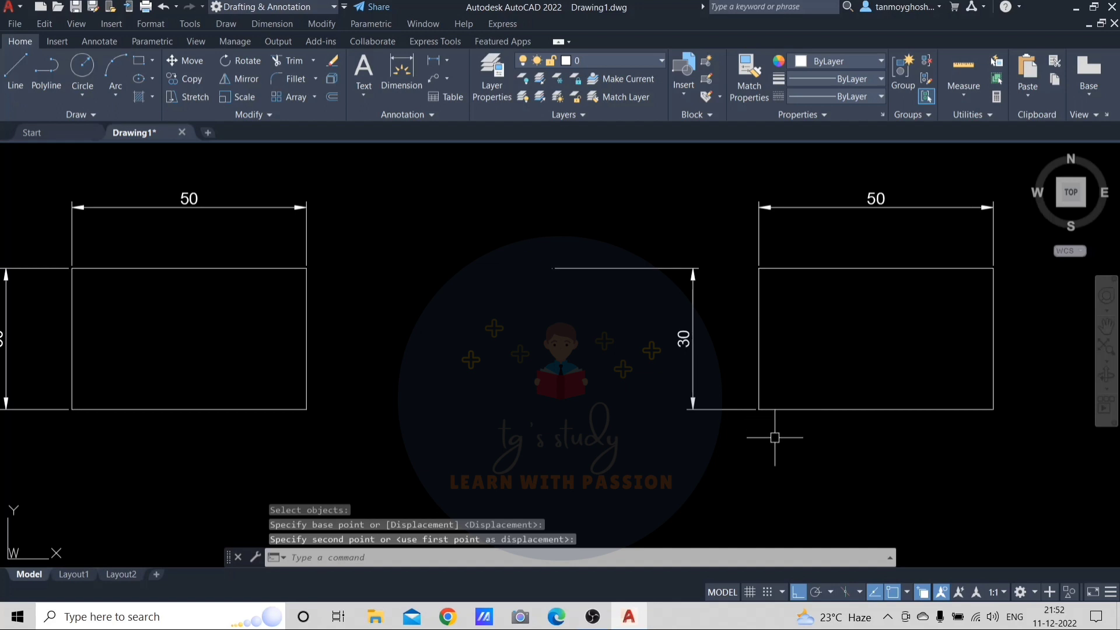
{"action": "key", "text": "ctrl+z"}
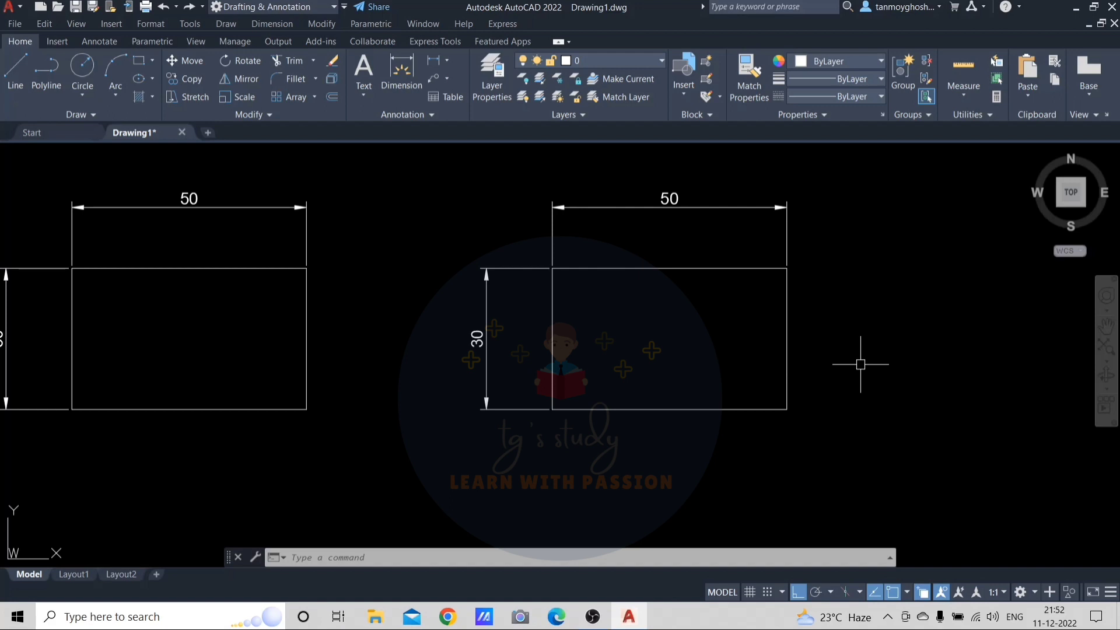
{"action": "left_click", "coordinate": [675, 267]}
{"action": "key", "text": "Escape"}
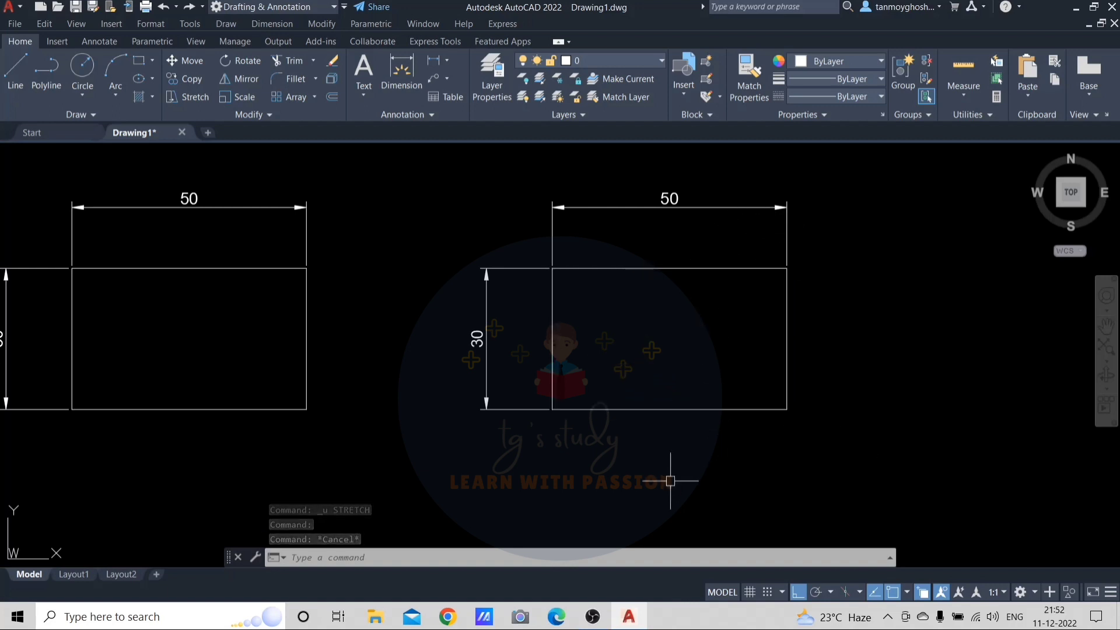
{"action": "type", "text": "s"}
{"action": "key", "text": "Return"}
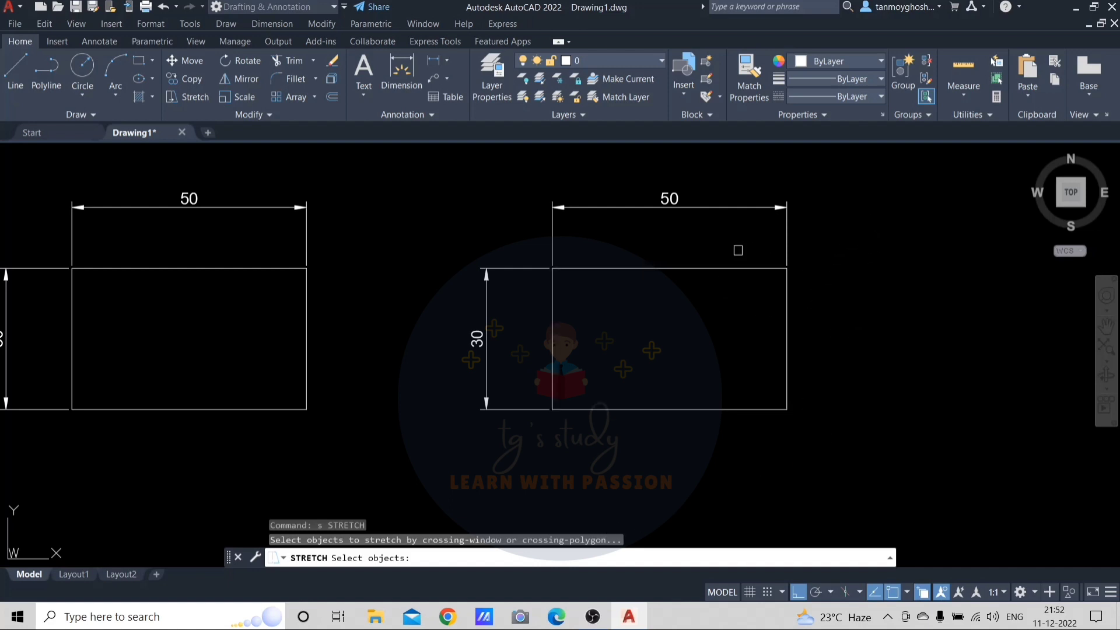
{"action": "left_click", "coordinate": [594, 232]}
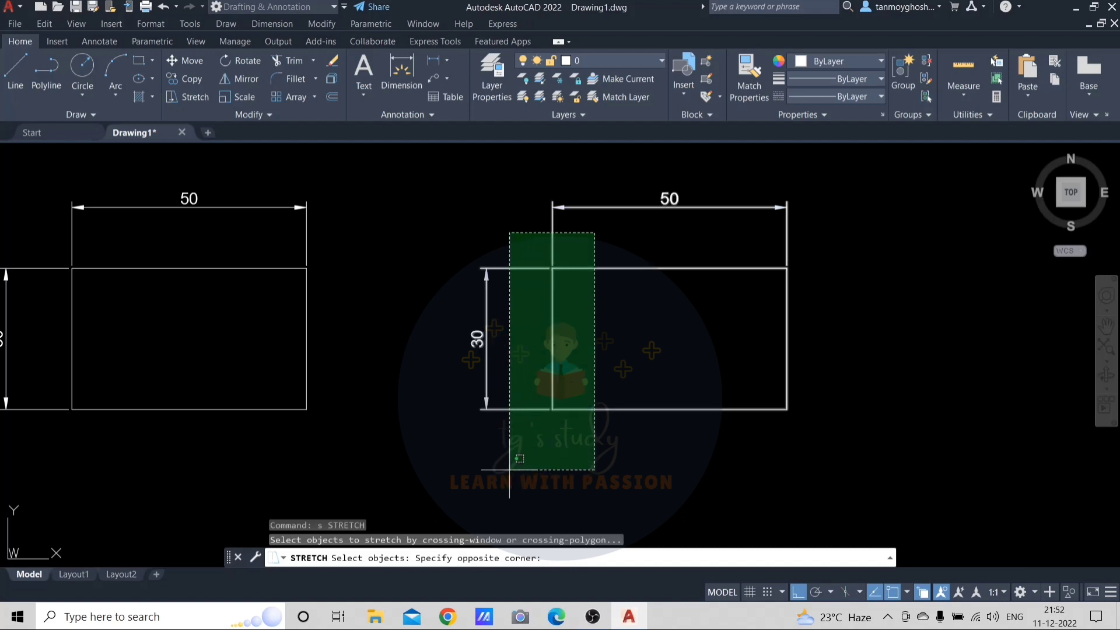
{"action": "left_click", "coordinate": [510, 468]}
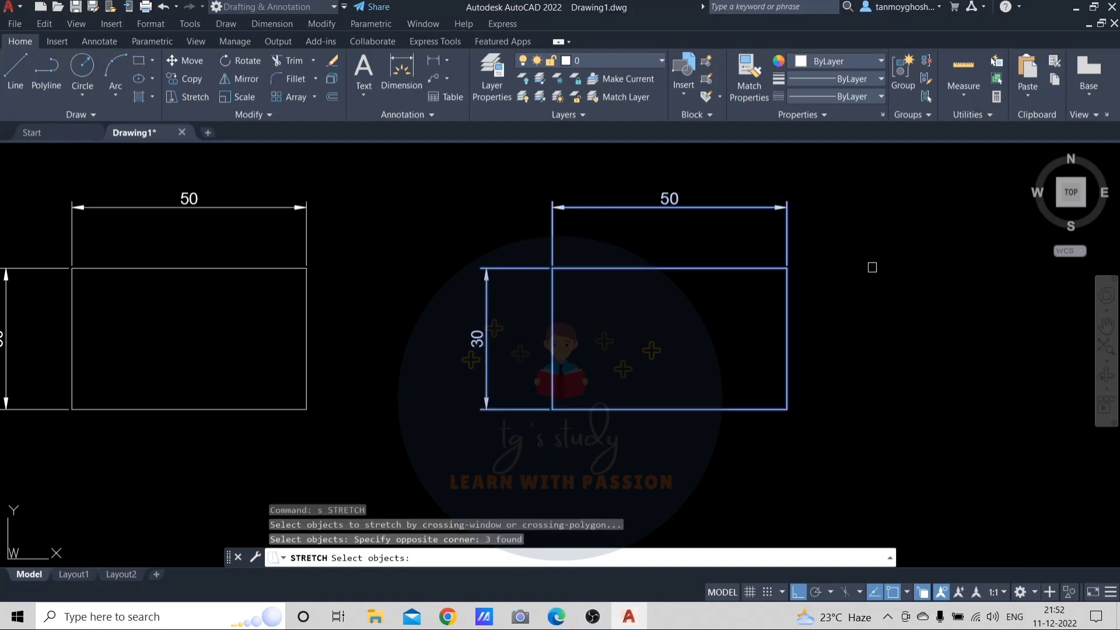
{"action": "key", "text": "Escape"}
{"action": "left_click", "coordinate": [869, 201]}
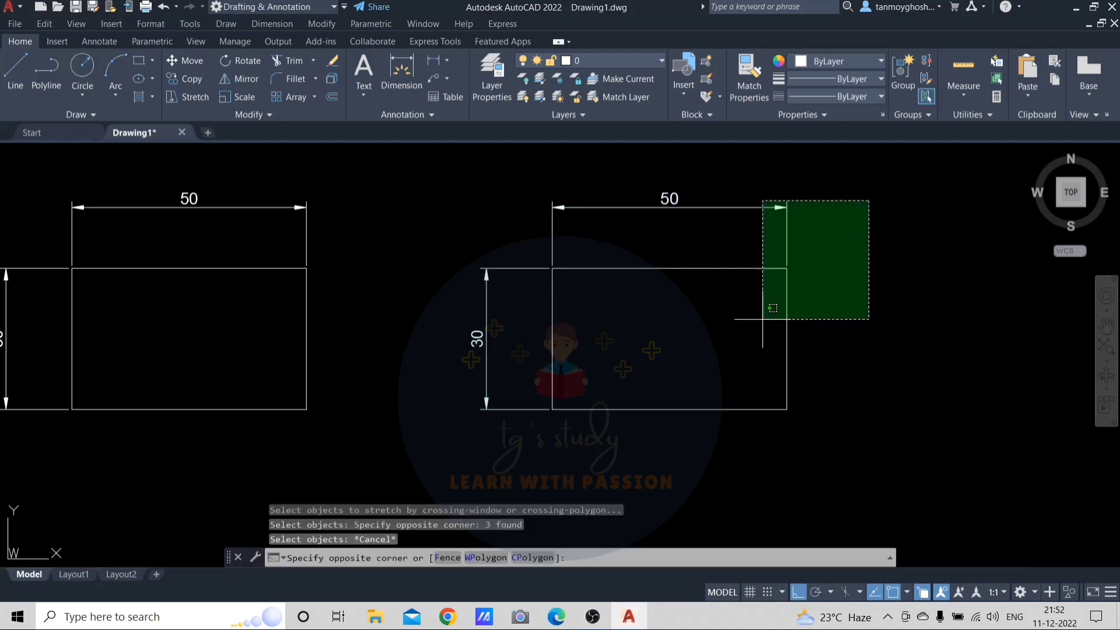
{"action": "left_click", "coordinate": [756, 449]}
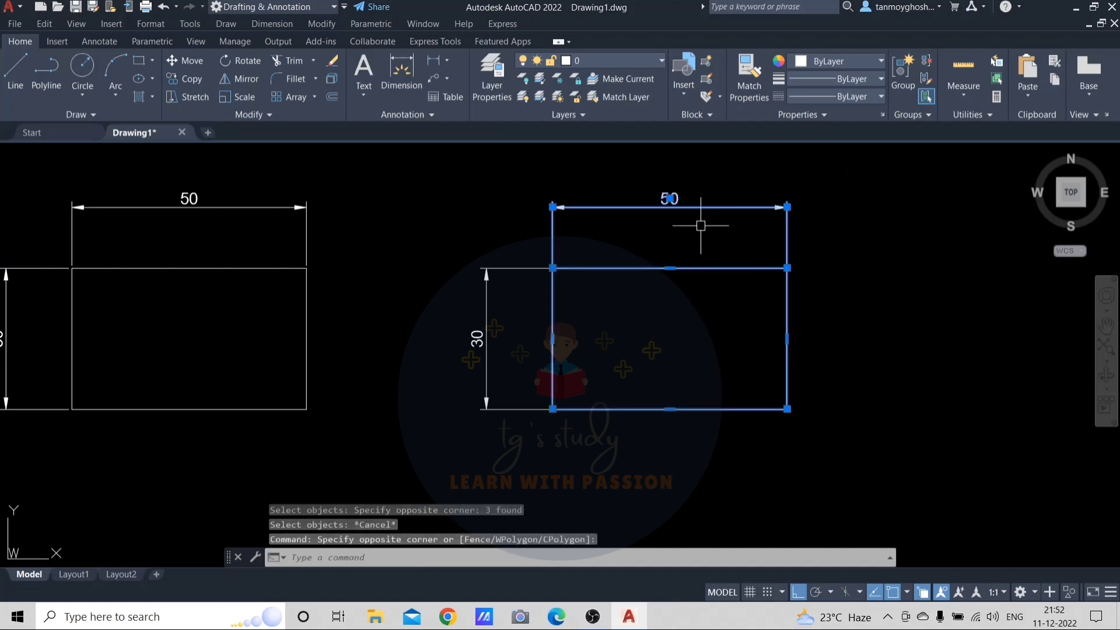
{"action": "key", "text": "Escape"}
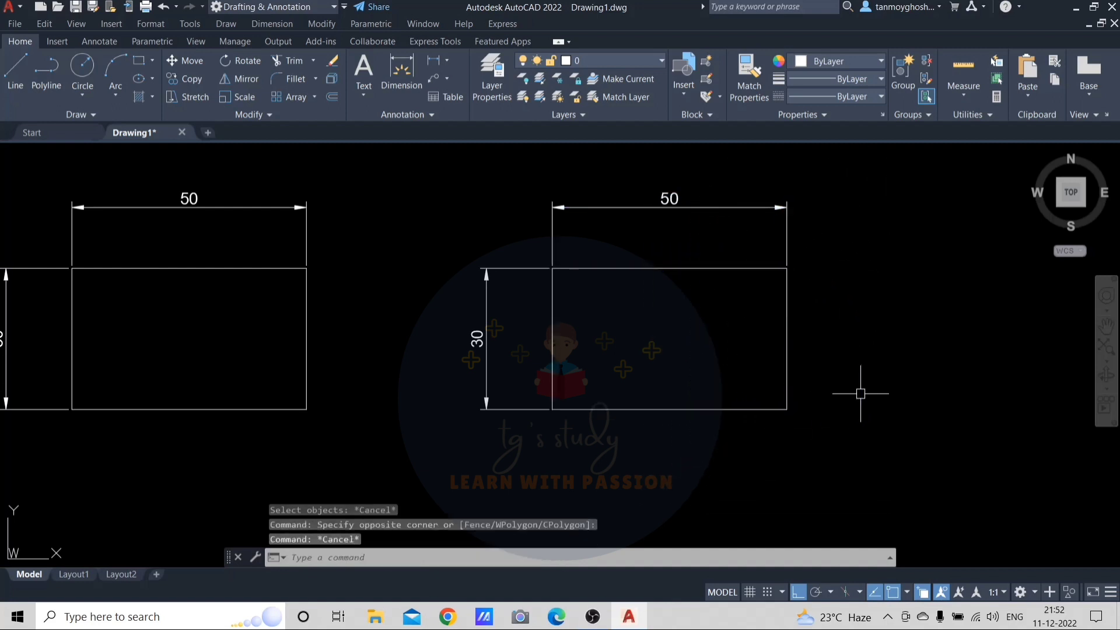
{"action": "left_click", "coordinate": [720, 409]}
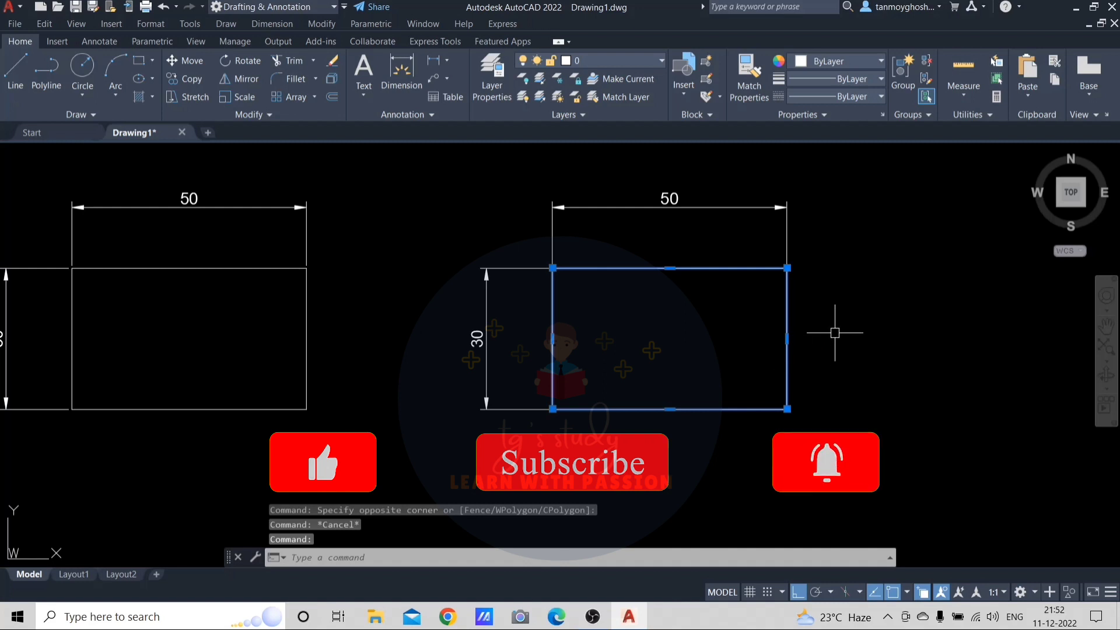
{"action": "key", "text": "Escape"}
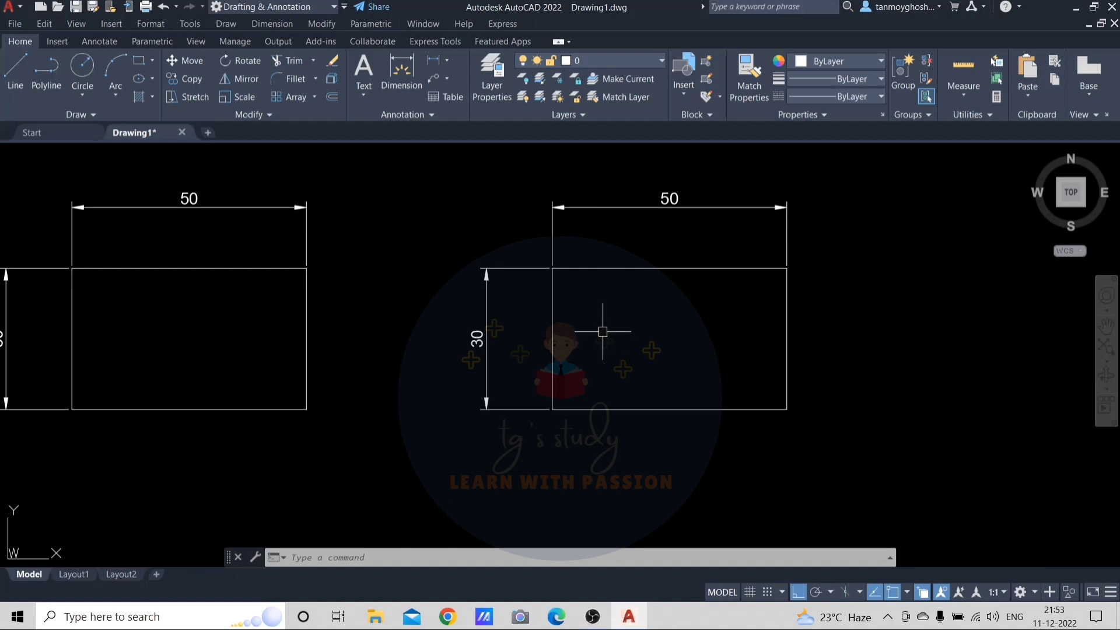
- Try to Stretch the copied rectangle's right side outward to about 86 units wide, using a crossing window and lower-right base point, and undo it
{"action": "type", "text": "s"}
{"action": "key", "text": "Return"}
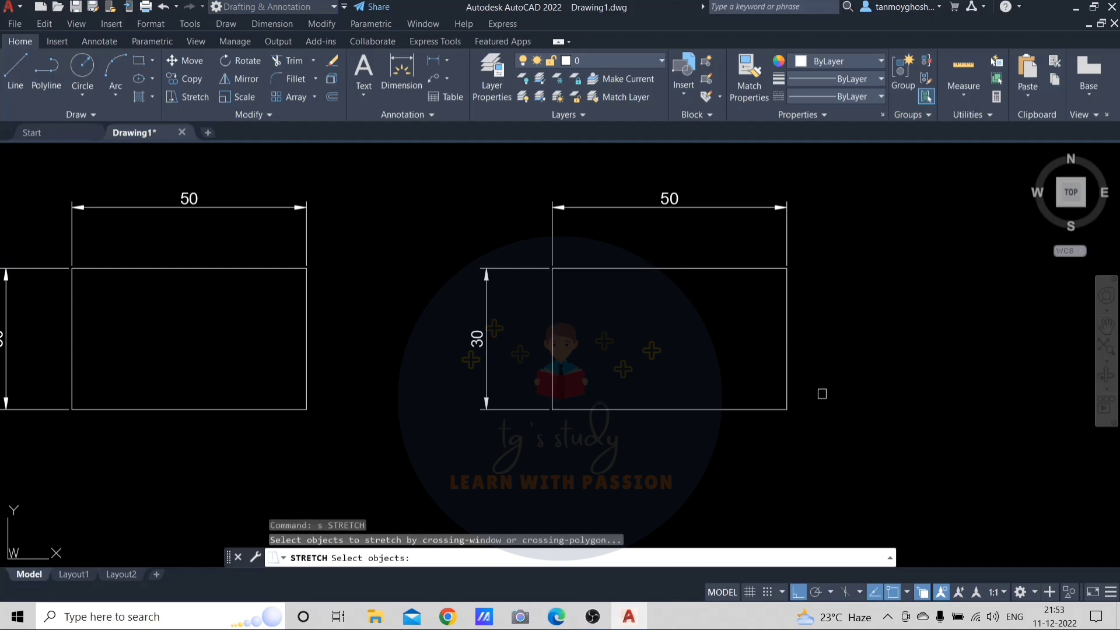
{"action": "left_click", "coordinate": [827, 415]}
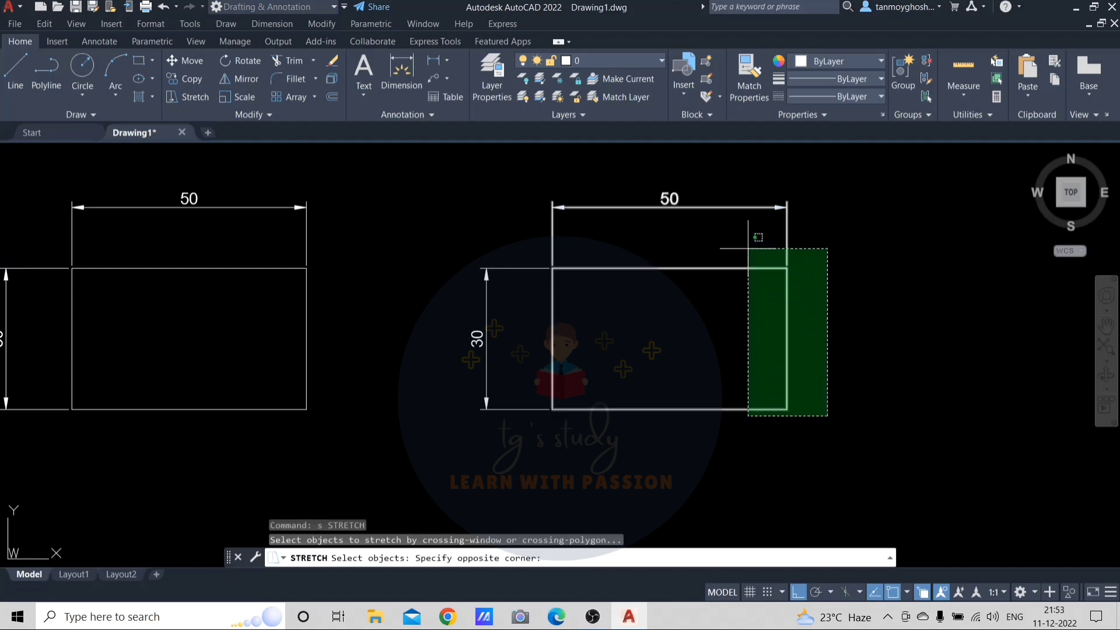
{"action": "left_click", "coordinate": [749, 250]}
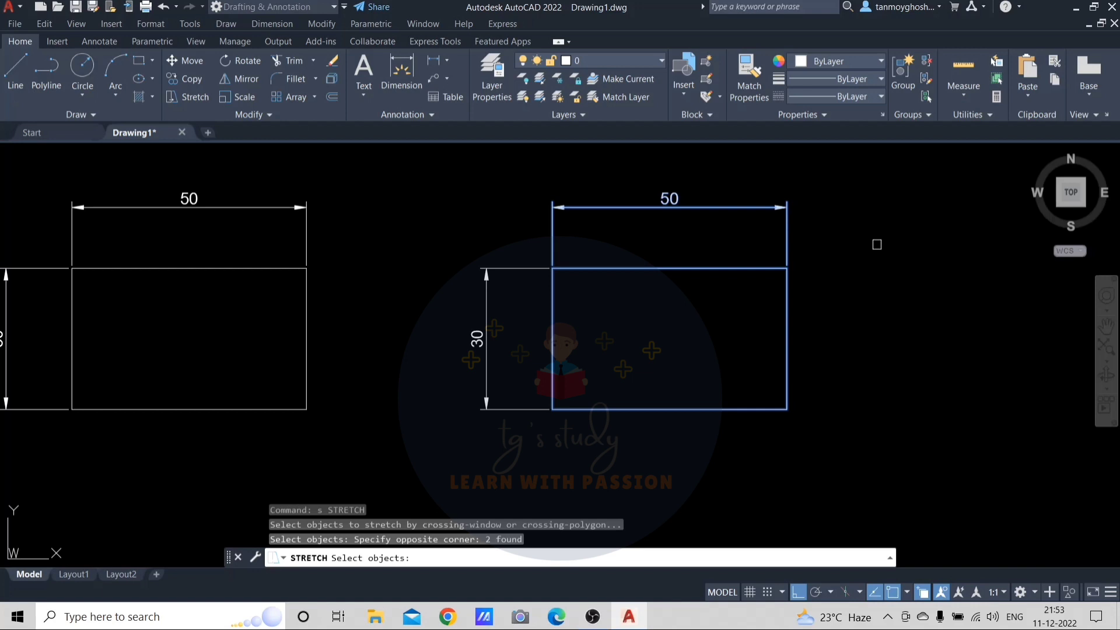
{"action": "key", "text": "Return"}
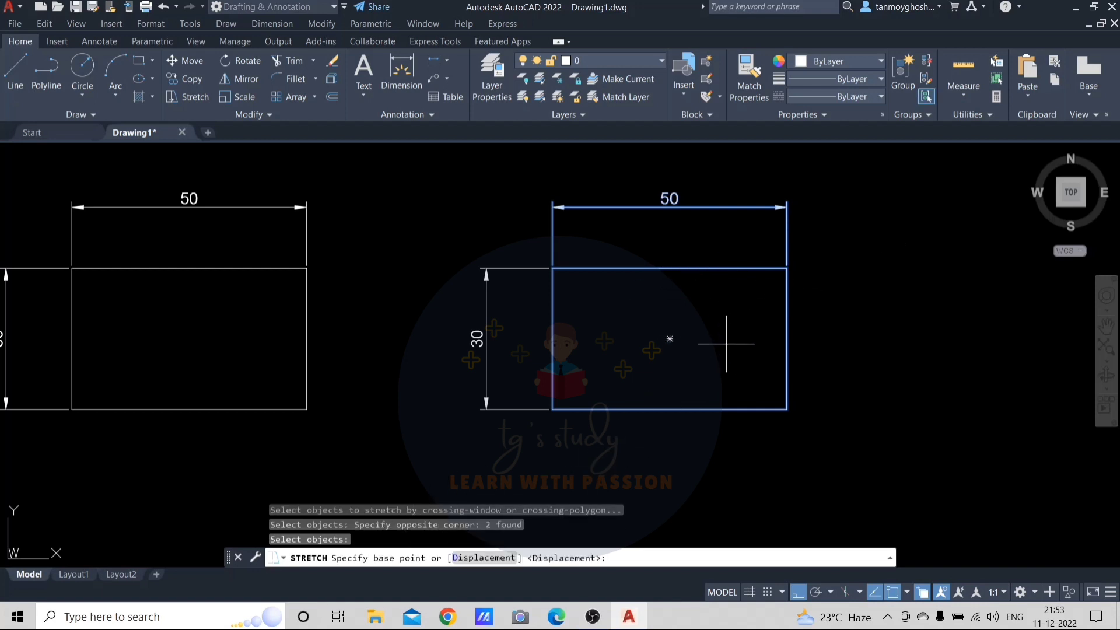
{"action": "left_click", "coordinate": [786, 409]}
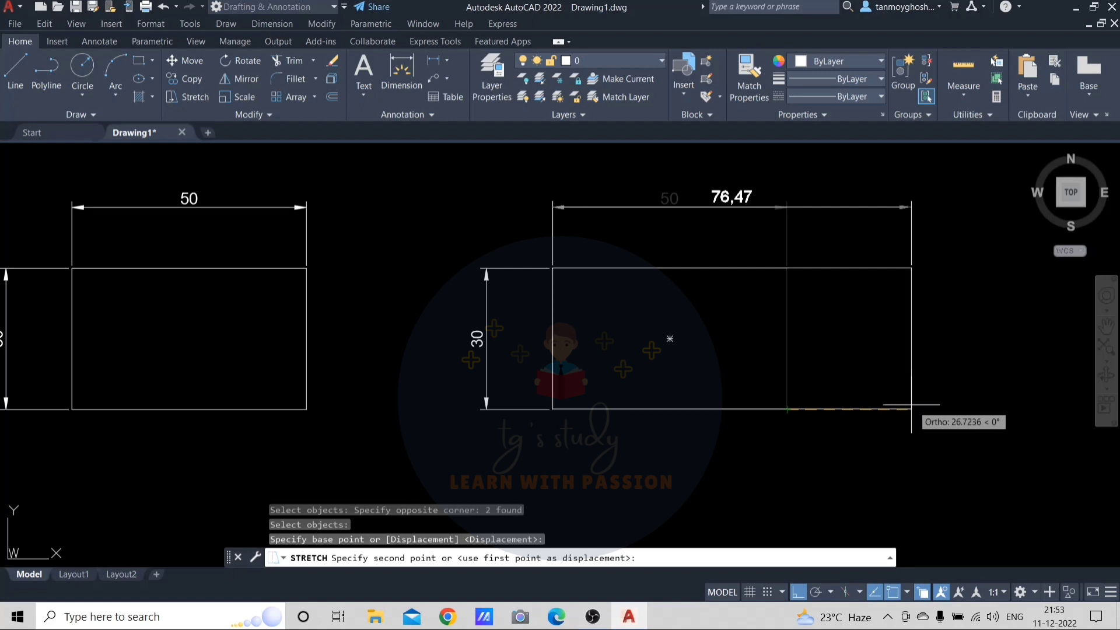
{"action": "left_click", "coordinate": [957, 403]}
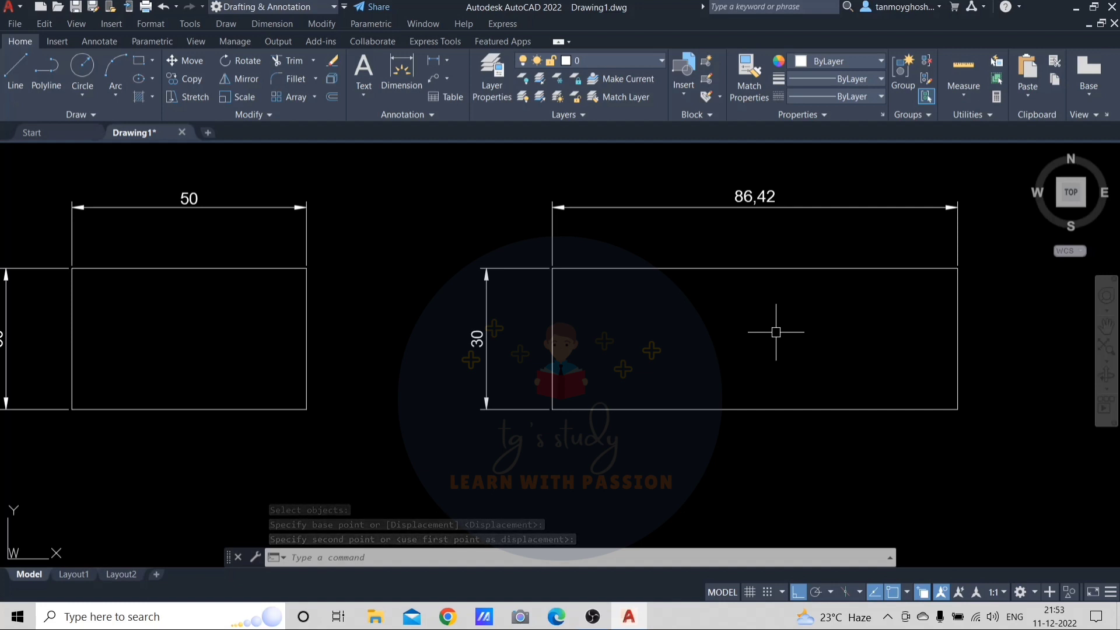
{"action": "key", "text": "ctrl+z"}
{"action": "key", "text": "Escape"}
{"action": "key", "text": "Escape"}
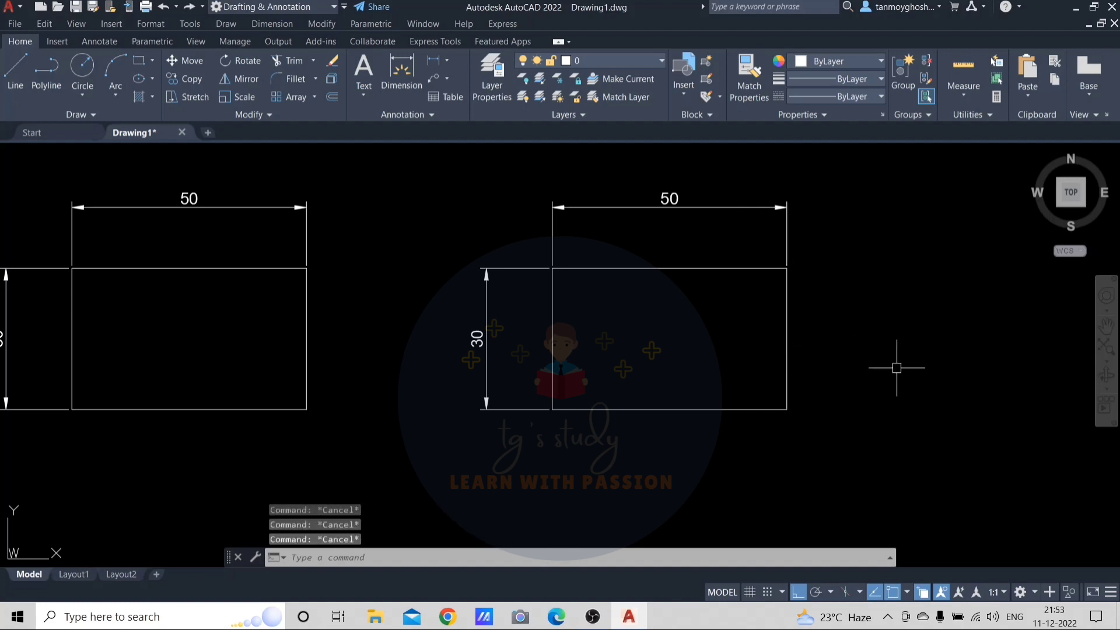
- Stretch the copied rectangle's right side outward by 10 units, using a crossing window around it and the lower-right corner as base point
{"action": "key", "text": "Return"}
{"action": "left_click", "coordinate": [817, 426]}
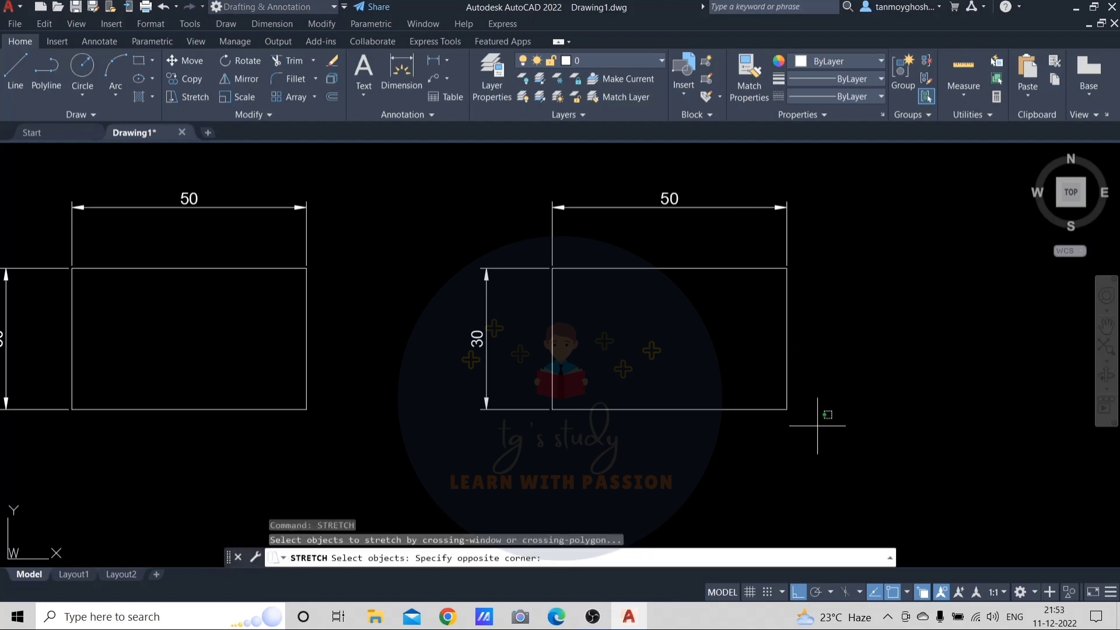
{"action": "left_click", "coordinate": [750, 249]}
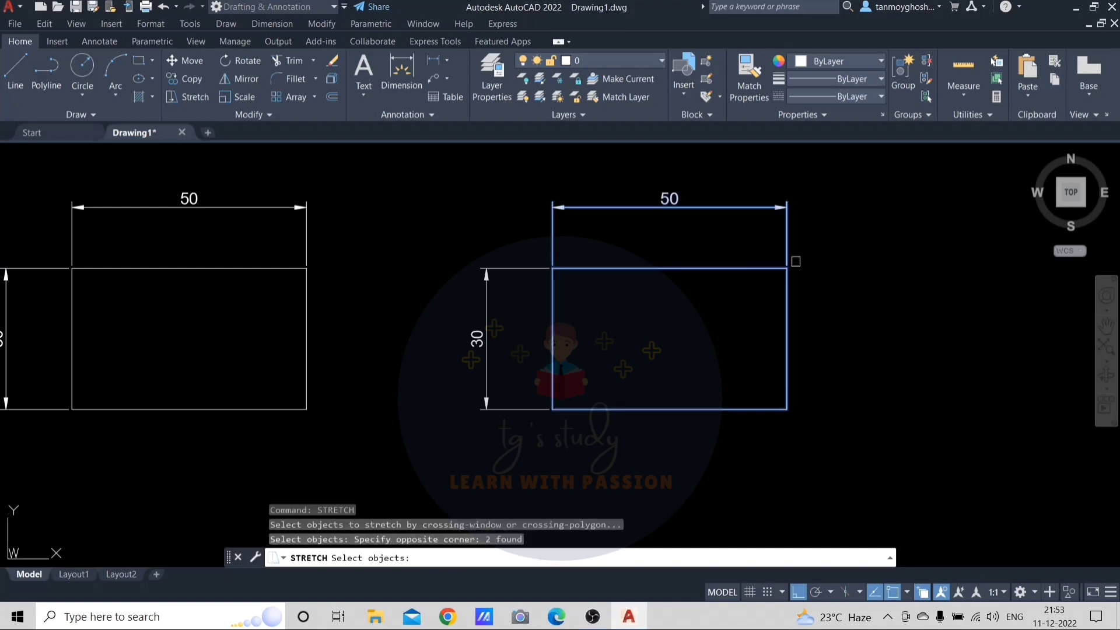
{"action": "key", "text": "Return"}
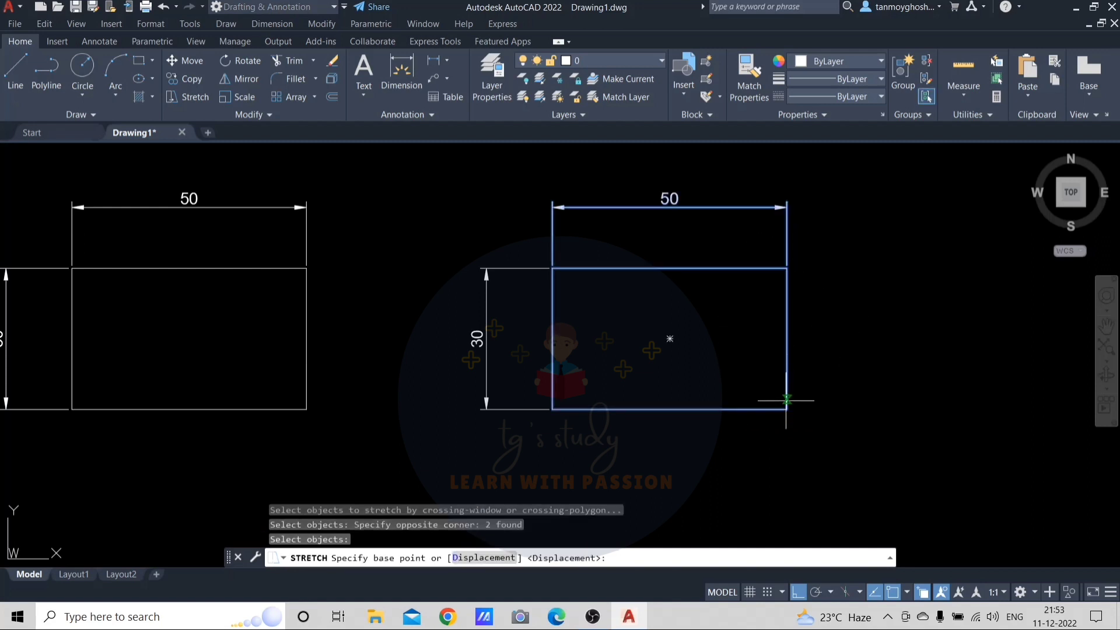
{"action": "left_click", "coordinate": [787, 409]}
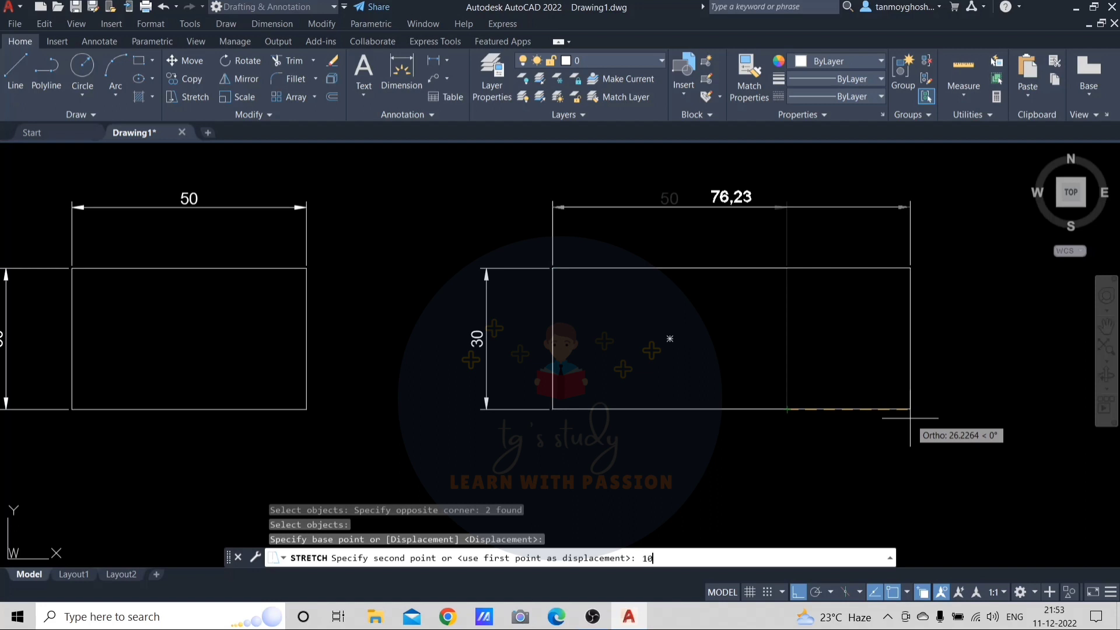
{"action": "key", "text": "Return"}
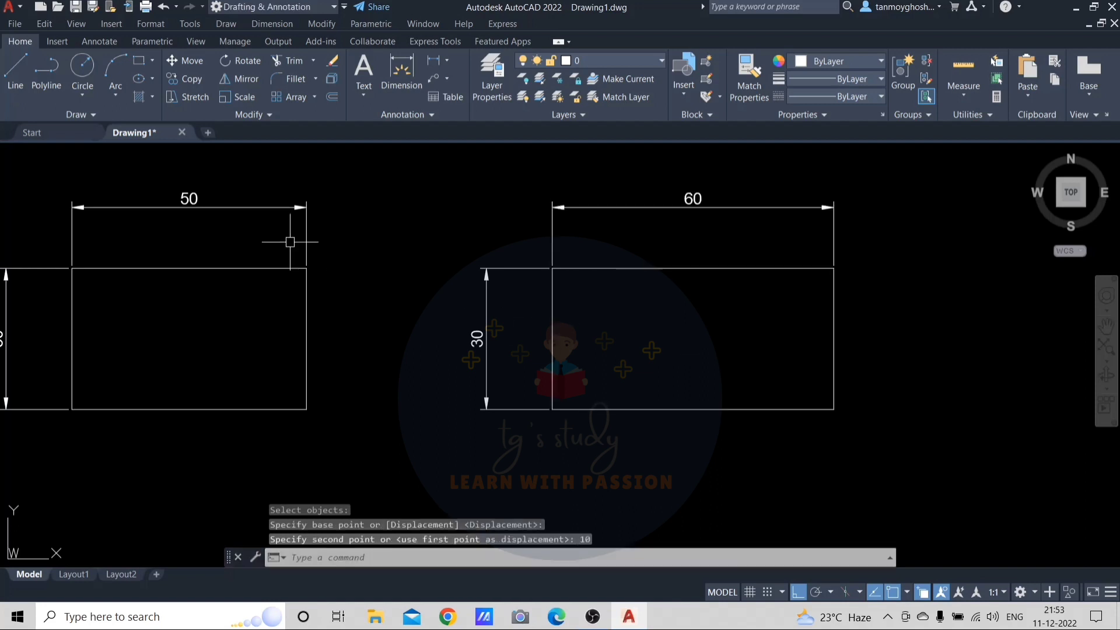
- Stretch the copied rectangle's bottom edge upward by 10 units, using a crossing window over that edge and the lower-right corner as base point
{"action": "middle_click_drag", "start_coordinate": [208, 274], "coordinate": [278, 281]}
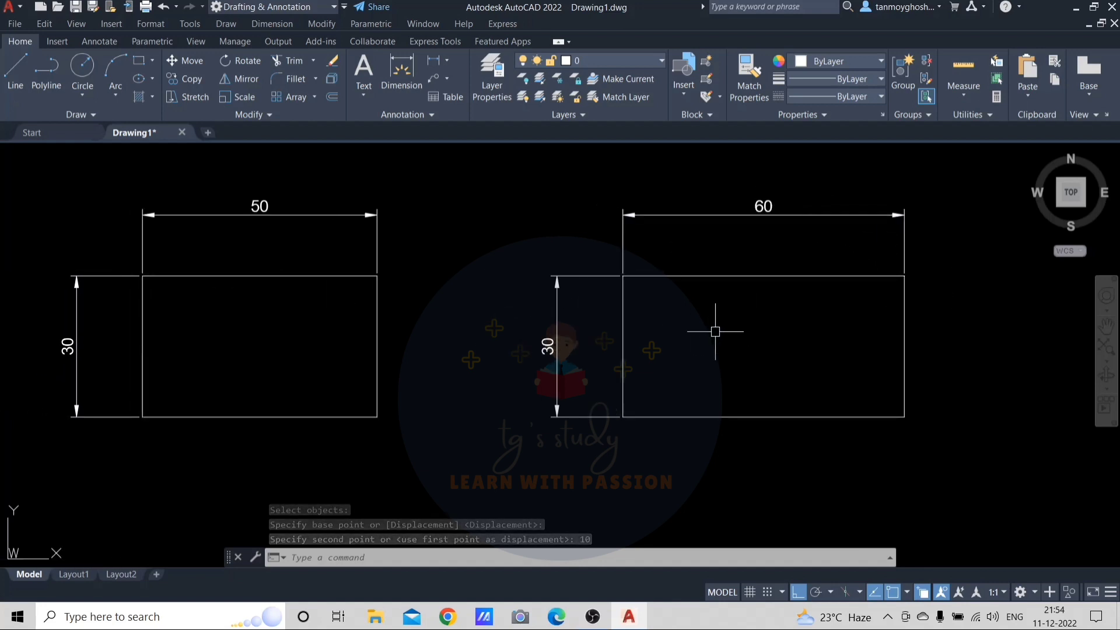
{"action": "middle_click_drag", "start_coordinate": [714, 327], "coordinate": [689, 316]}
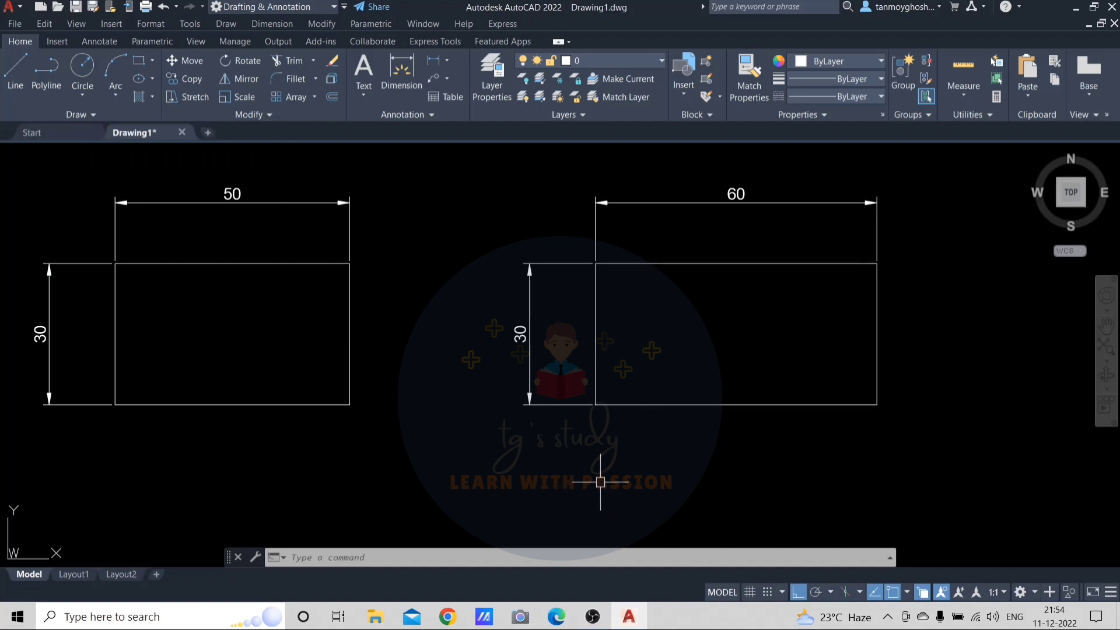
{"action": "type", "text": "s"}
{"action": "key", "text": "Return"}
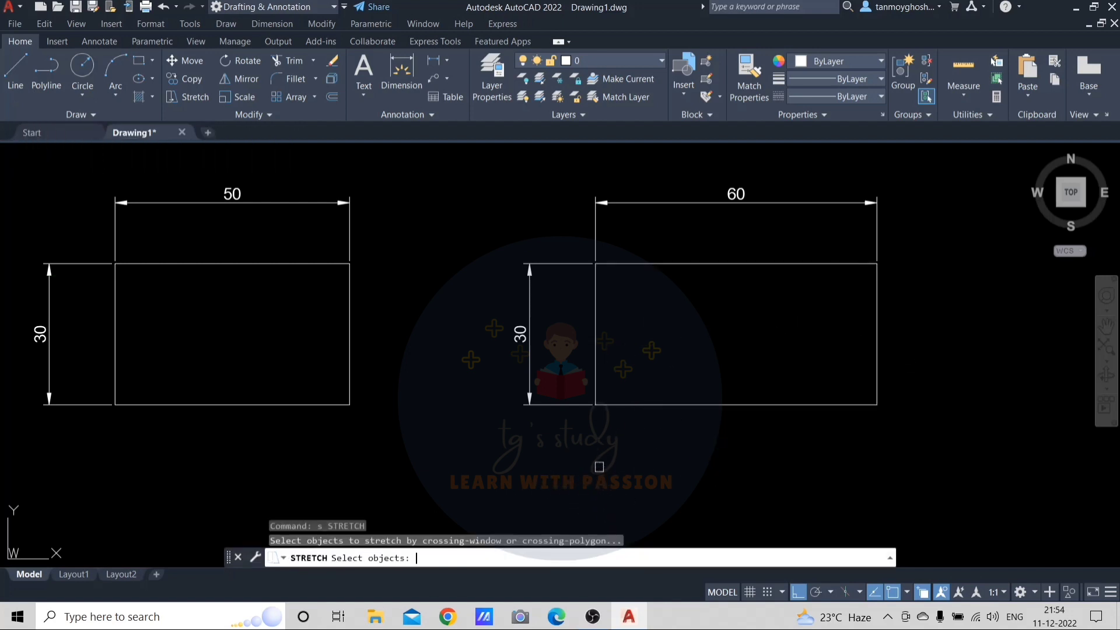
{"action": "left_click", "coordinate": [962, 440]}
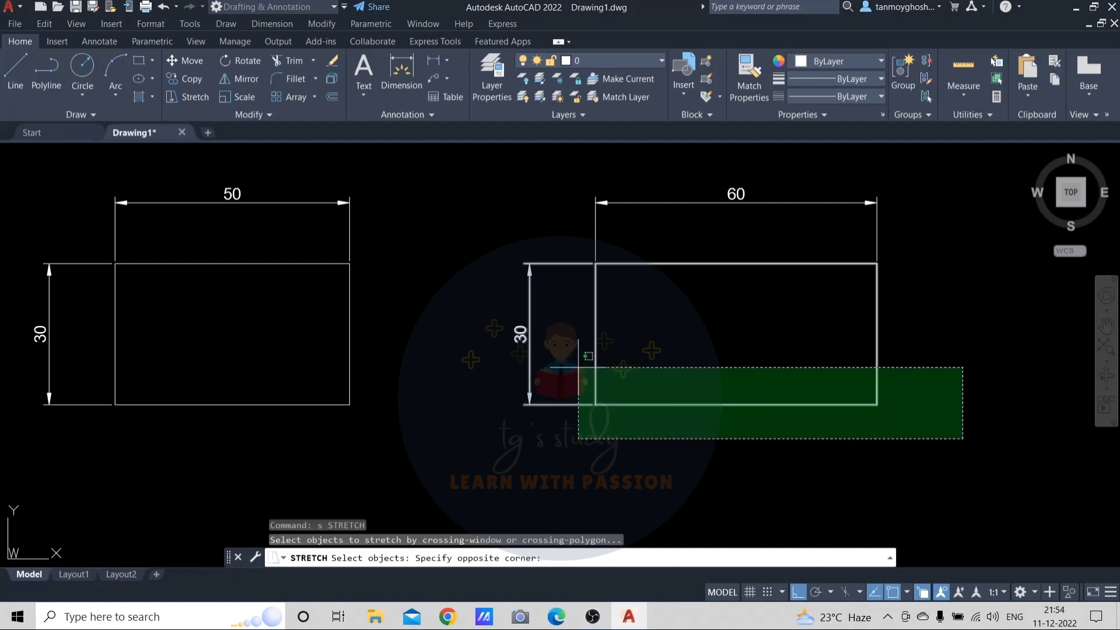
{"action": "left_click", "coordinate": [560, 358]}
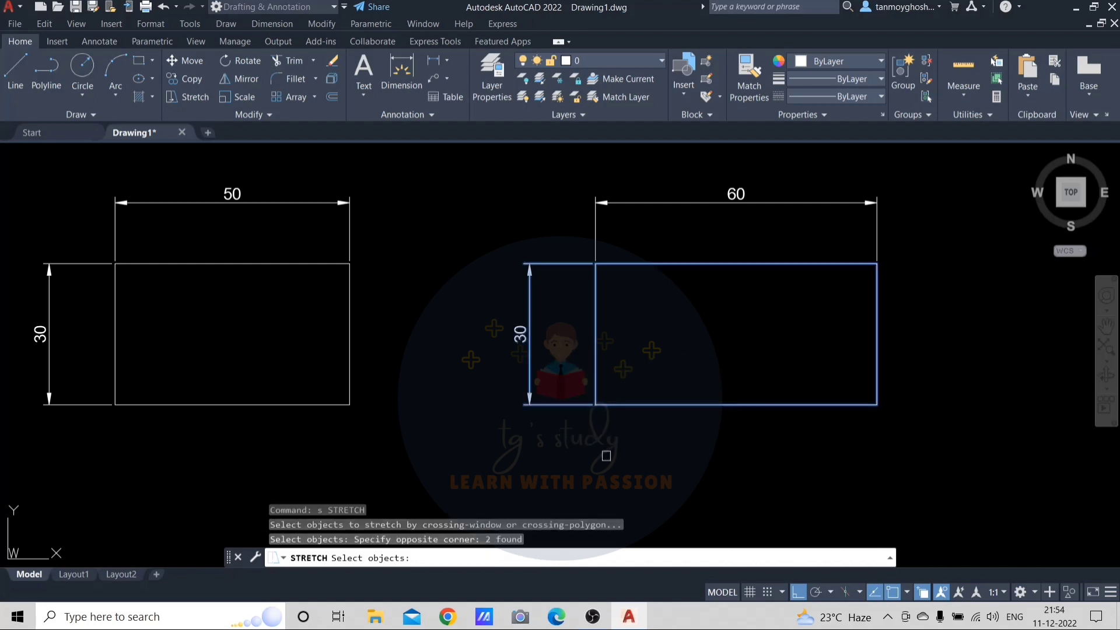
{"action": "key", "text": "Return"}
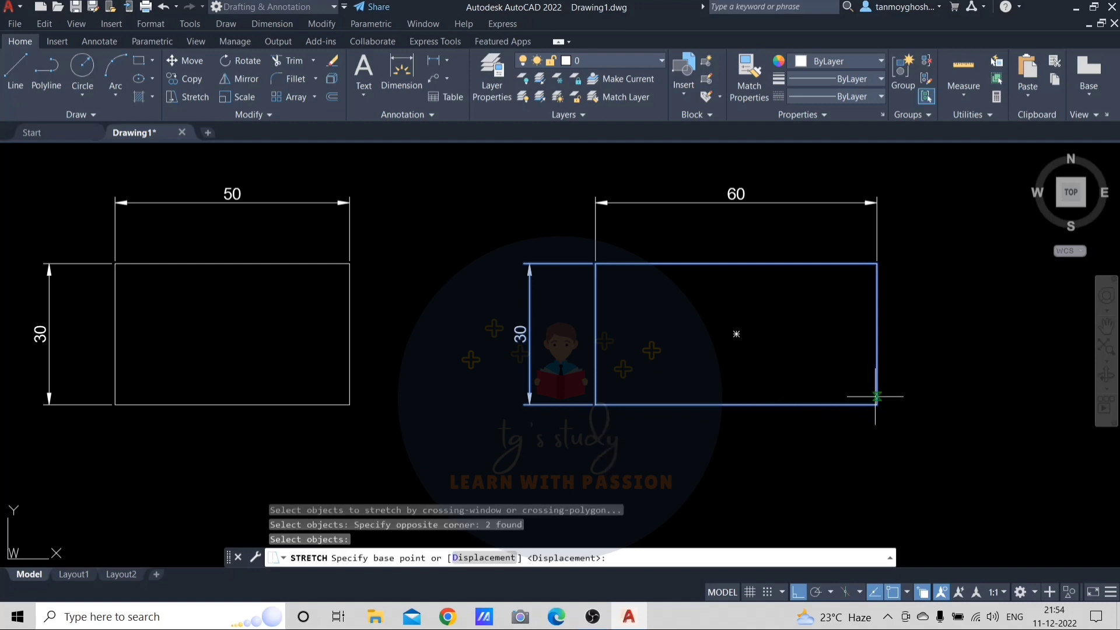
{"action": "left_click", "coordinate": [876, 404]}
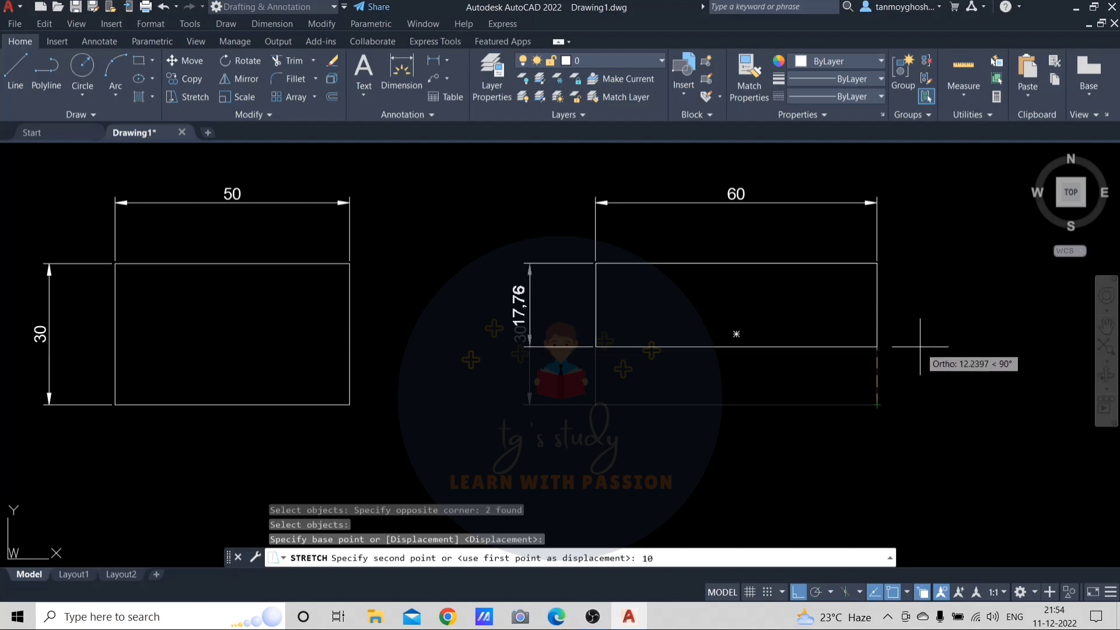
{"action": "key", "text": "Return"}
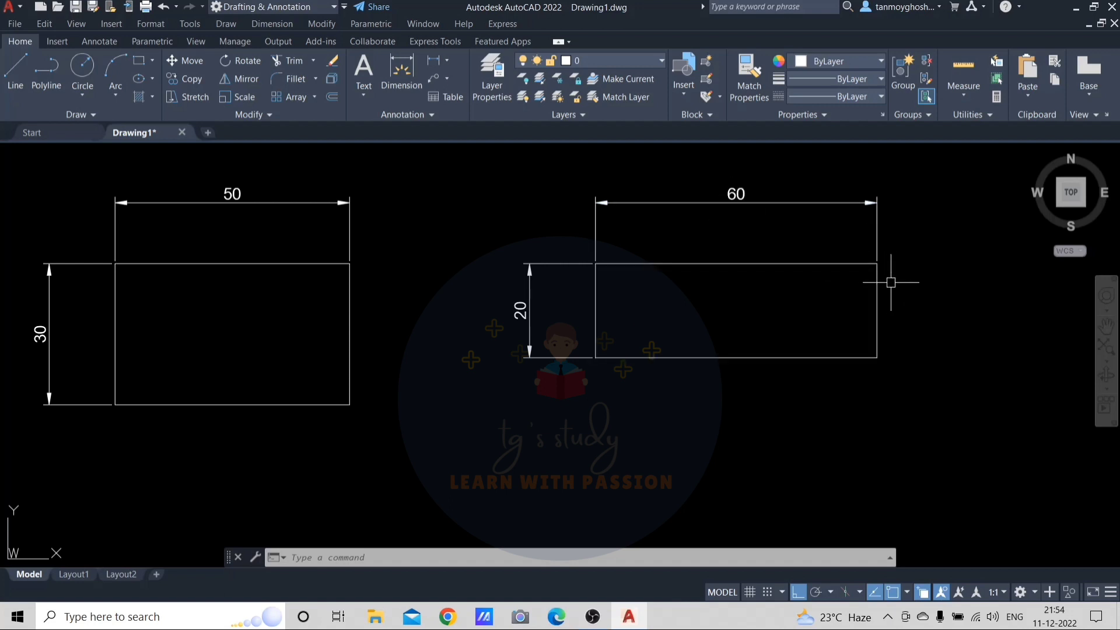
{"action": "key", "text": "Escape"}
{"action": "key", "text": "Escape"}
{"action": "key", "text": "Escape"}
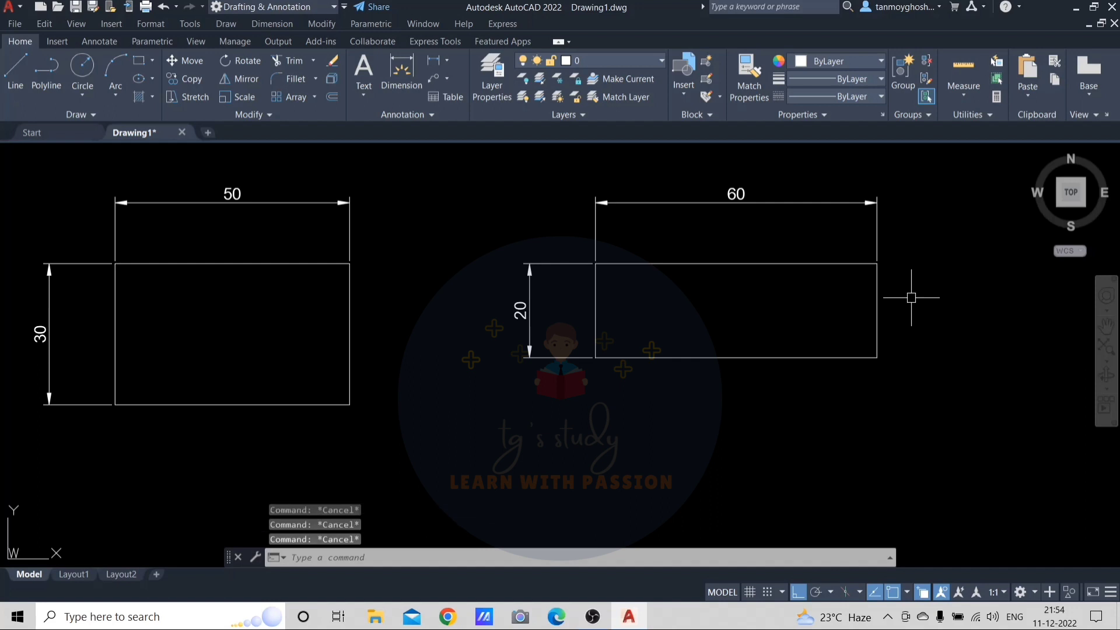
- Stretch only the copied rectangle's upper-right corner 40 units to the right, using a crossing window around that corner and a base point inside the shape
{"action": "type", "text": "s"}
{"action": "key", "text": "Return"}
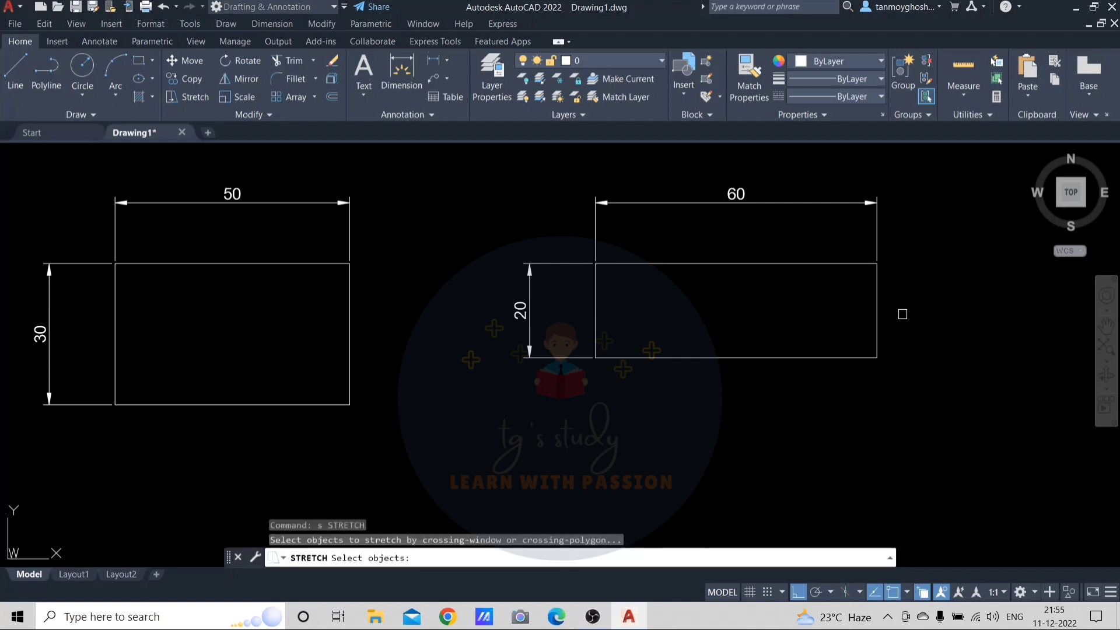
{"action": "left_click", "coordinate": [912, 303]}
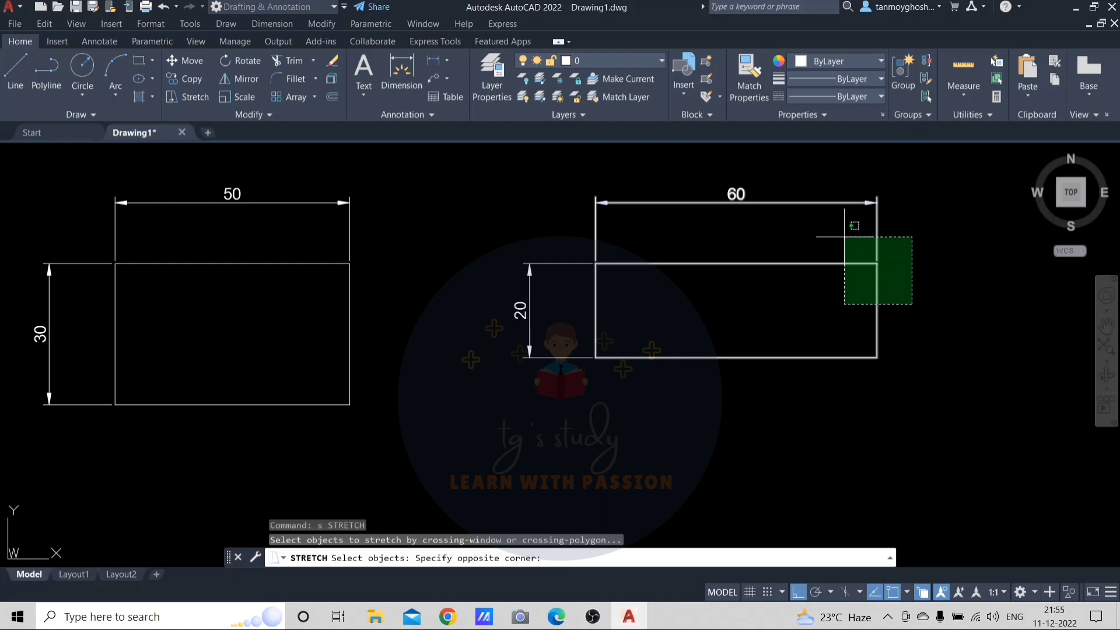
{"action": "left_click", "coordinate": [844, 237]}
{"action": "key", "text": "Return"}
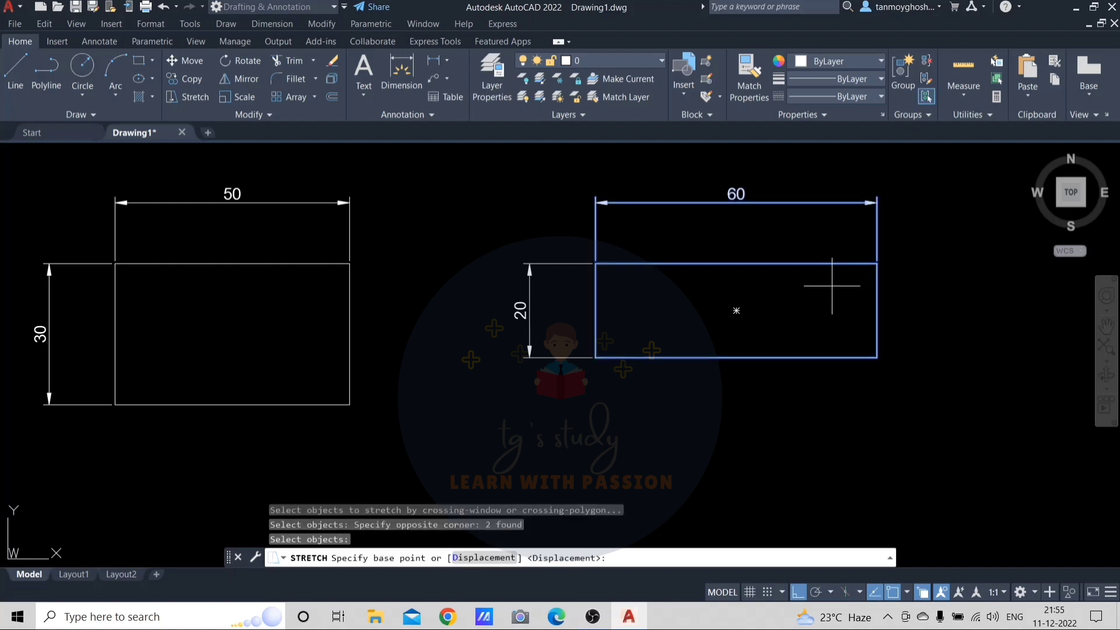
{"action": "left_click", "coordinate": [781, 308]}
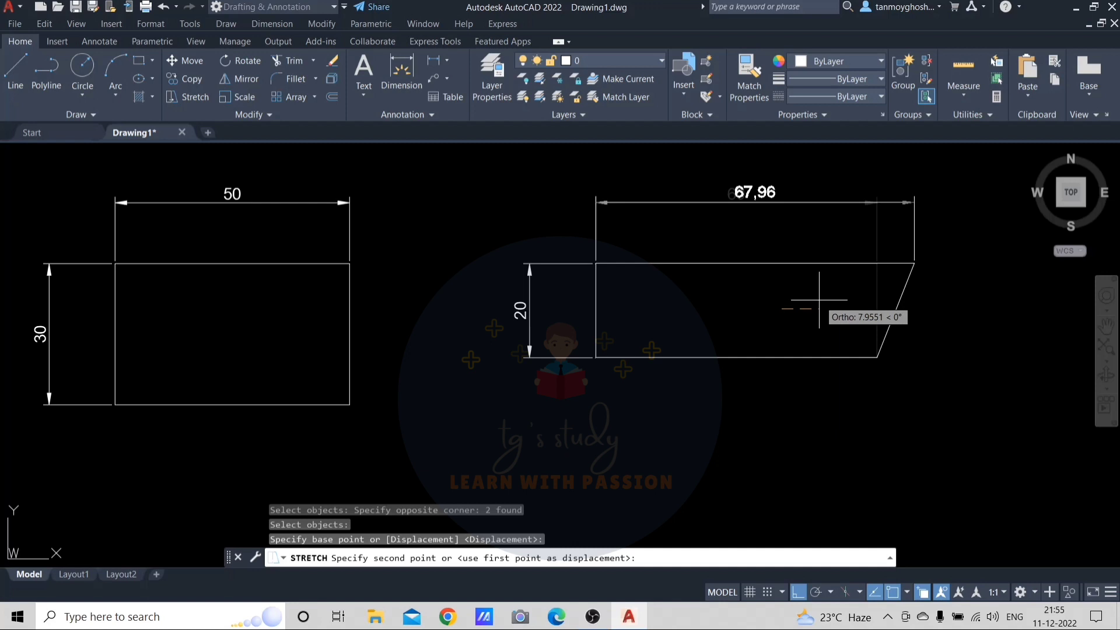
{"action": "key", "text": "Return"}
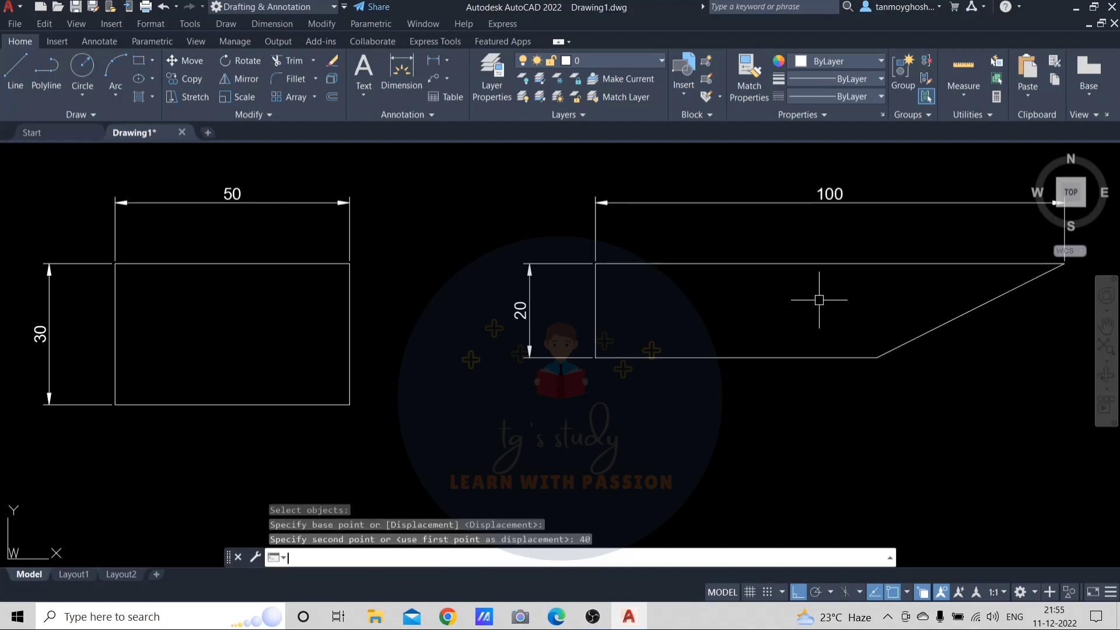
{"action": "middle_click_drag", "start_coordinate": [782, 313], "coordinate": [745, 318]}
{"action": "key", "text": "Escape"}
{"action": "key", "text": "Escape"}
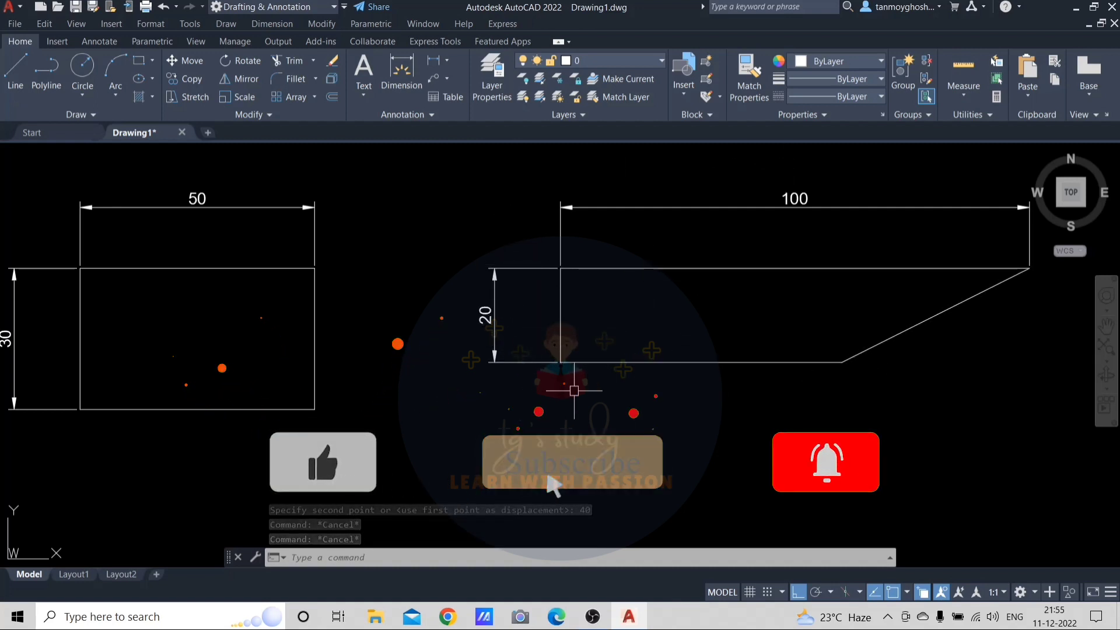
- Stretch only the copied shape's lower-left corner 40 units to the left, using a crossing window around that corner and a base point below the shape
{"action": "type", "text": "s"}
{"action": "key", "text": "Return"}
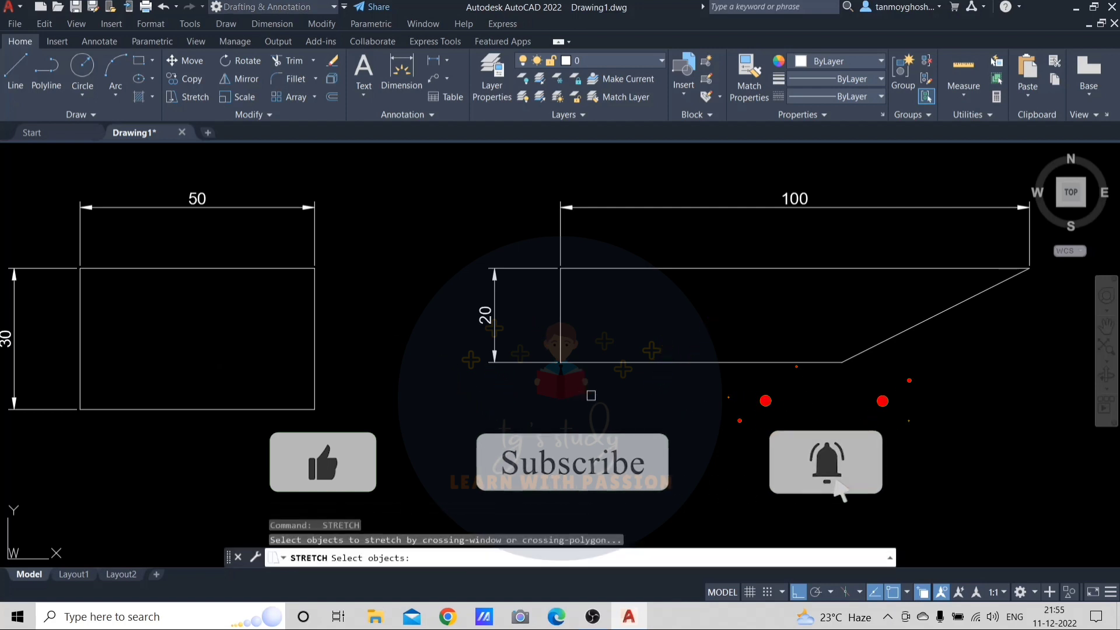
{"action": "left_click", "coordinate": [590, 395]}
{"action": "left_click", "coordinate": [542, 340]}
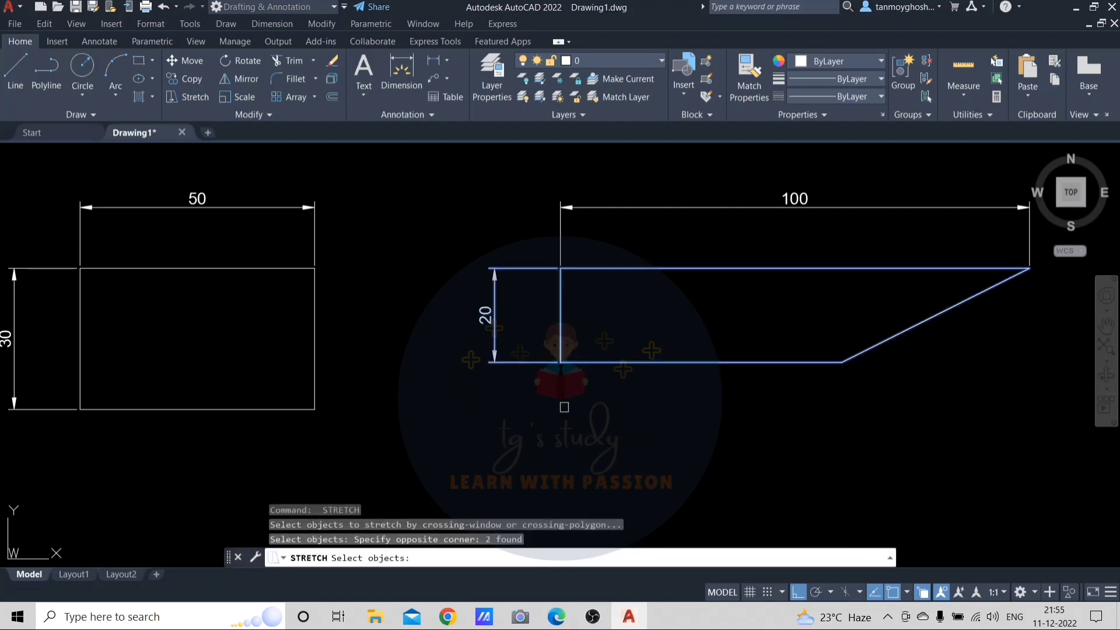
{"action": "key", "text": "Return"}
{"action": "left_click", "coordinate": [531, 393]}
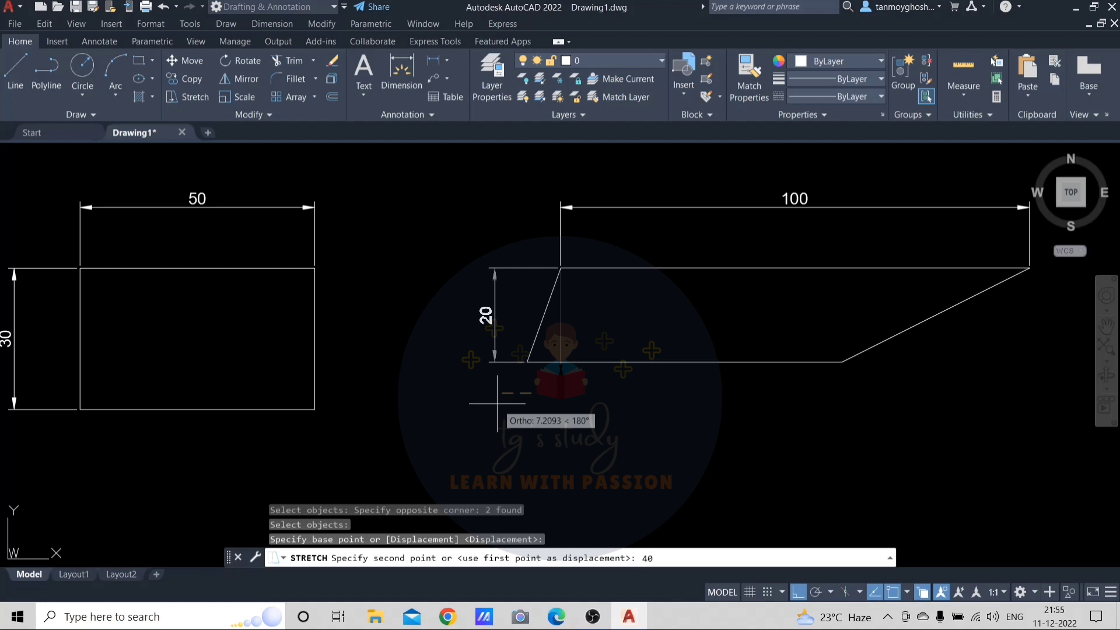
{"action": "key", "text": "Return"}
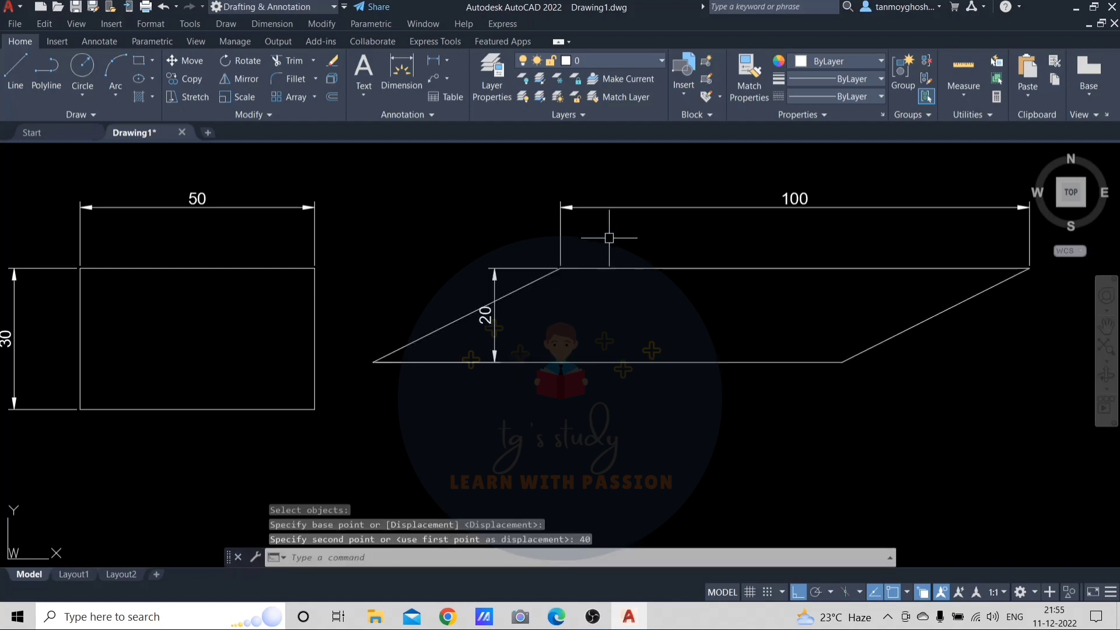
{"action": "key", "text": "Escape"}
{"action": "key", "text": "Escape"}
- Add a linear dimension to the full length of the stretched shape's bottom edge, placed below the shape
{"action": "type", "text": "dli"}
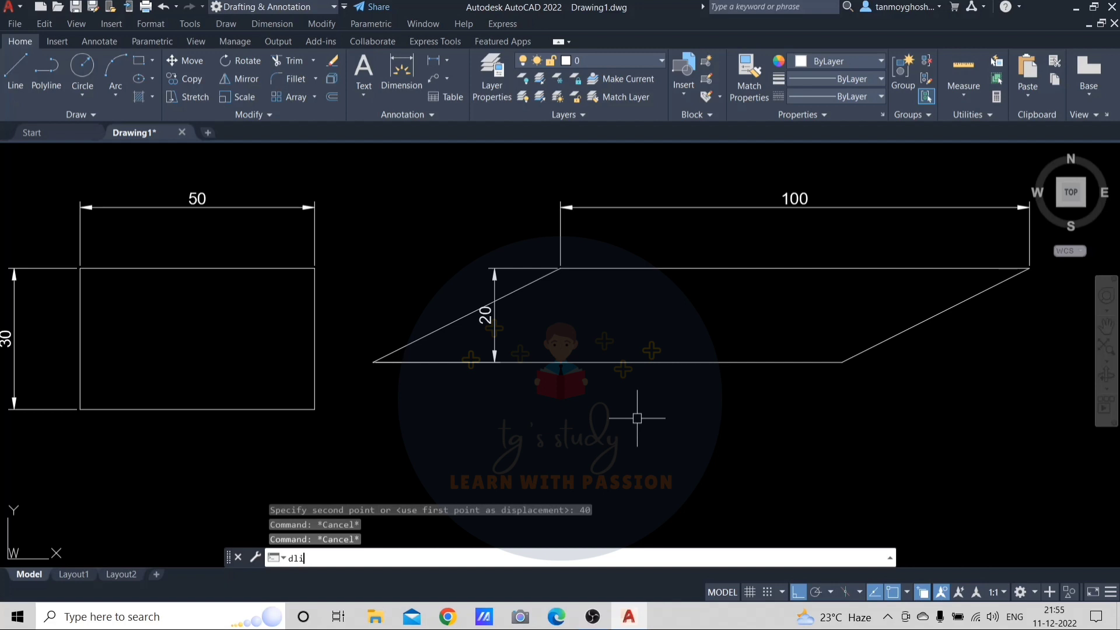
{"action": "key", "text": "Return"}
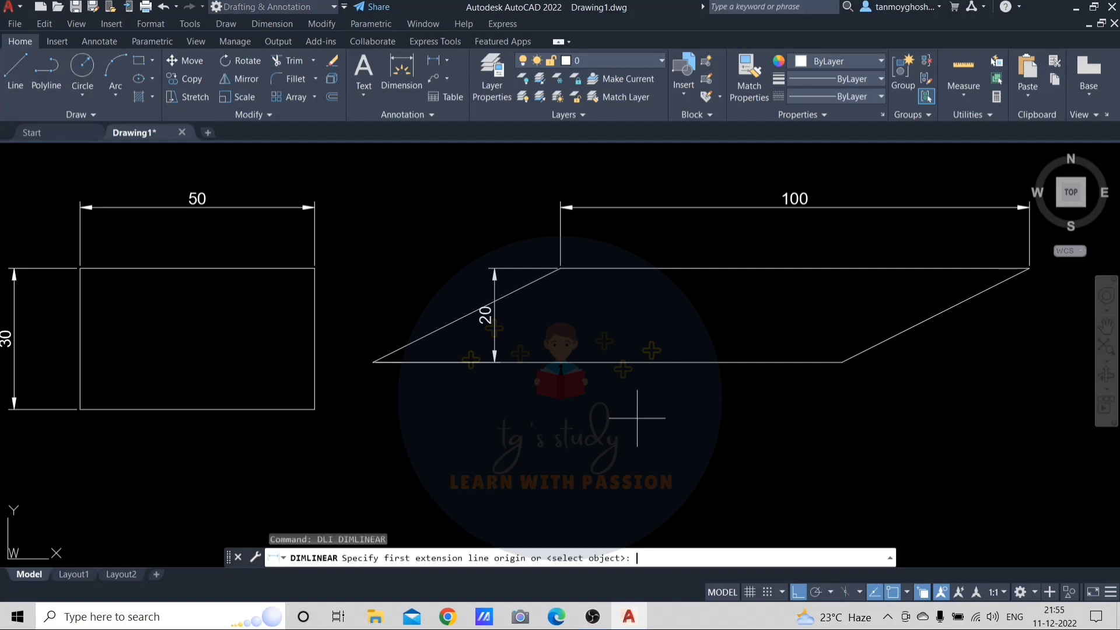
{"action": "left_click", "coordinate": [369, 362]}
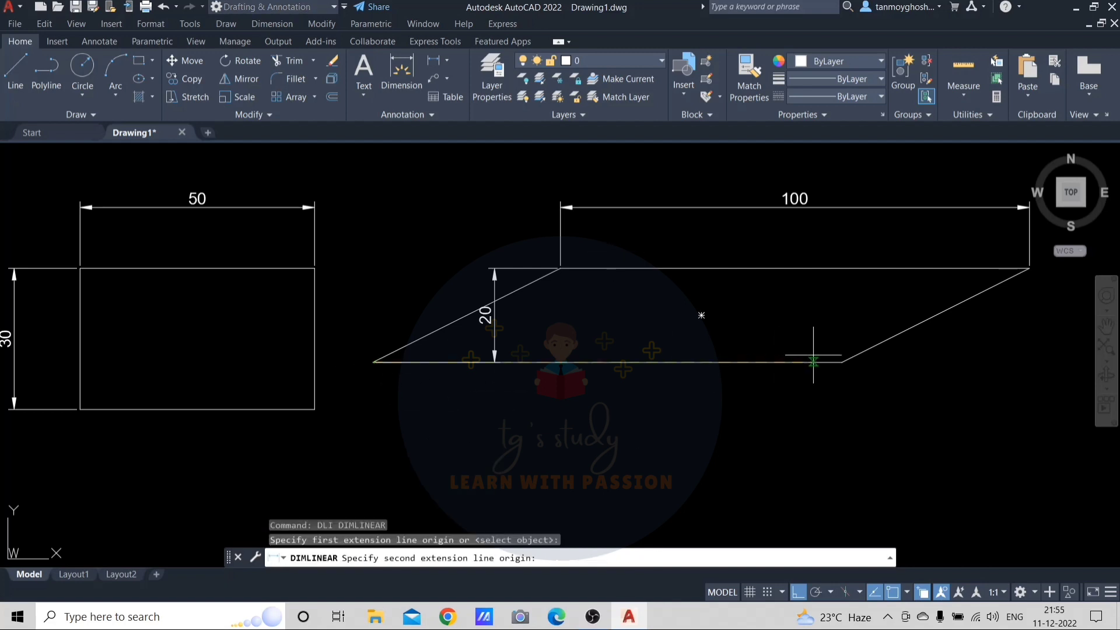
{"action": "left_click", "coordinate": [841, 362]}
{"action": "left_click", "coordinate": [805, 418]}
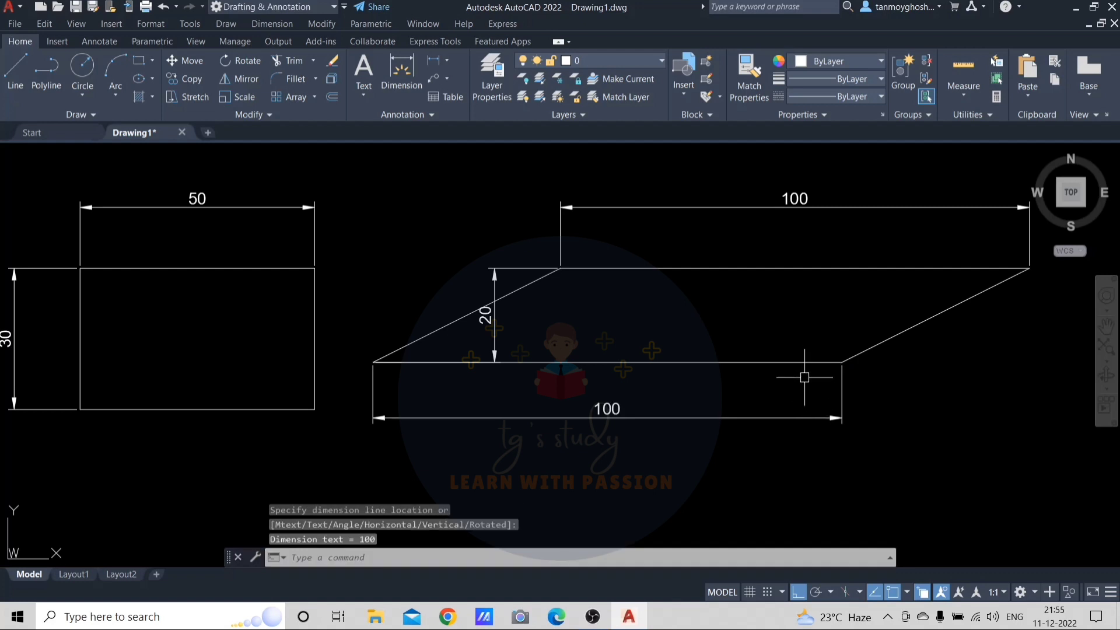
- Erase the stretched parallelogram together with its three dimensions, using one crossing window
{"action": "scroll", "coordinate": [777, 344], "scroll_direction": "down", "scroll_amount": 3}
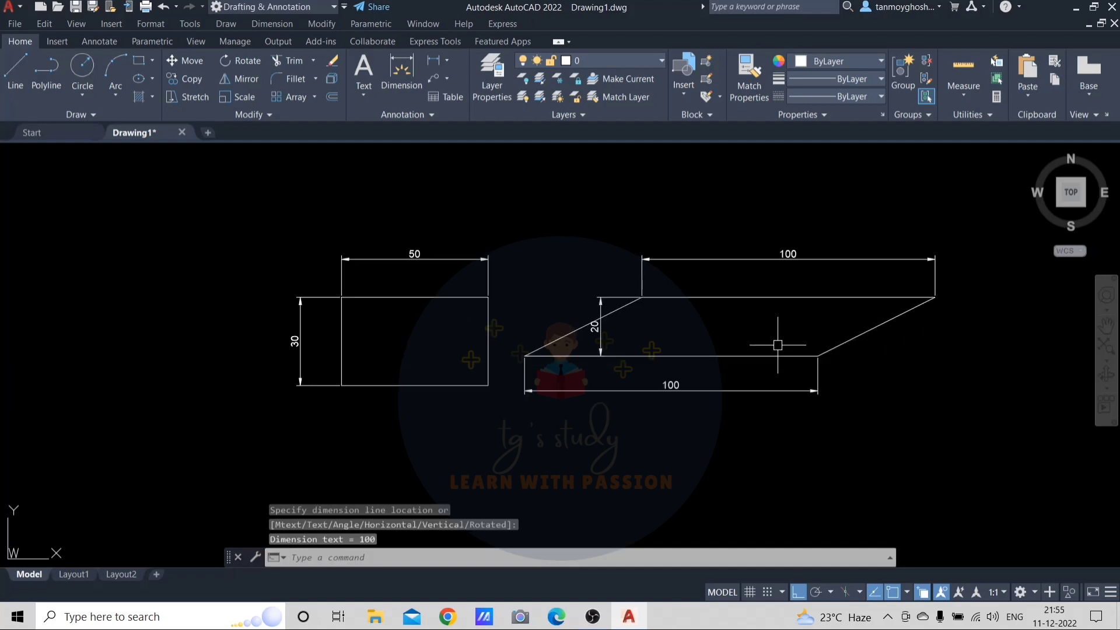
{"action": "key", "text": "Escape"}
{"action": "left_click", "coordinate": [955, 176]}
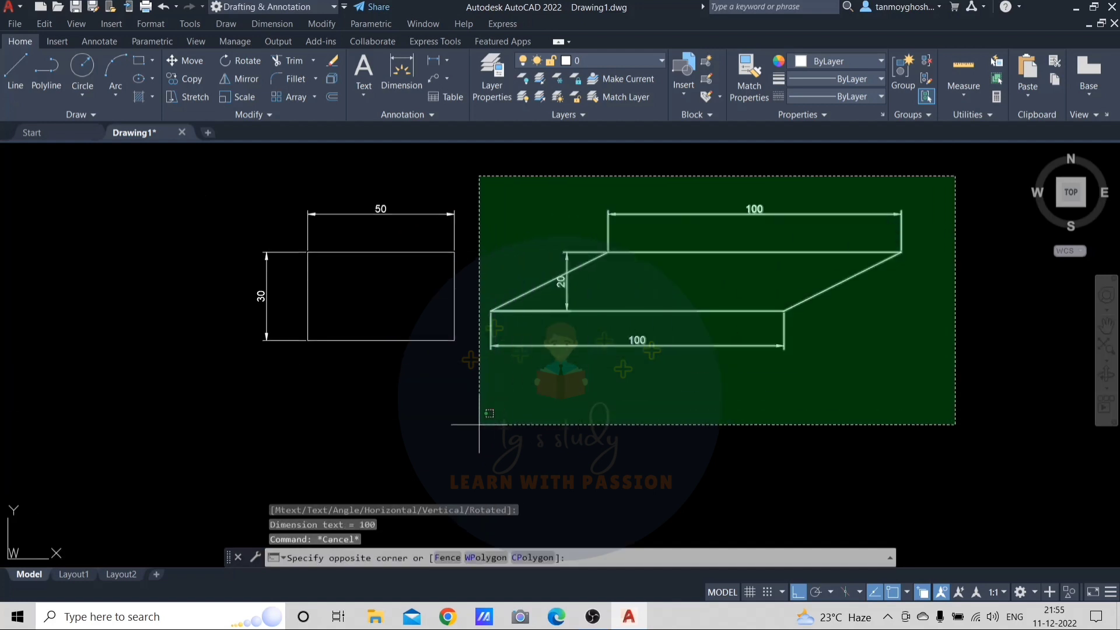
{"action": "left_click", "coordinate": [537, 411]}
{"action": "key", "text": "Delete"}
- Copy the 50 by 30 rectangle straight down, placing one copy just below the original with a small gap
{"action": "scroll", "coordinate": [368, 274], "scroll_direction": "up", "scroll_amount": 2}
{"action": "middle_click_drag", "start_coordinate": [368, 274], "coordinate": [460, 291]}
{"action": "left_click", "coordinate": [479, 252]}
{"action": "type", "text": "c"}
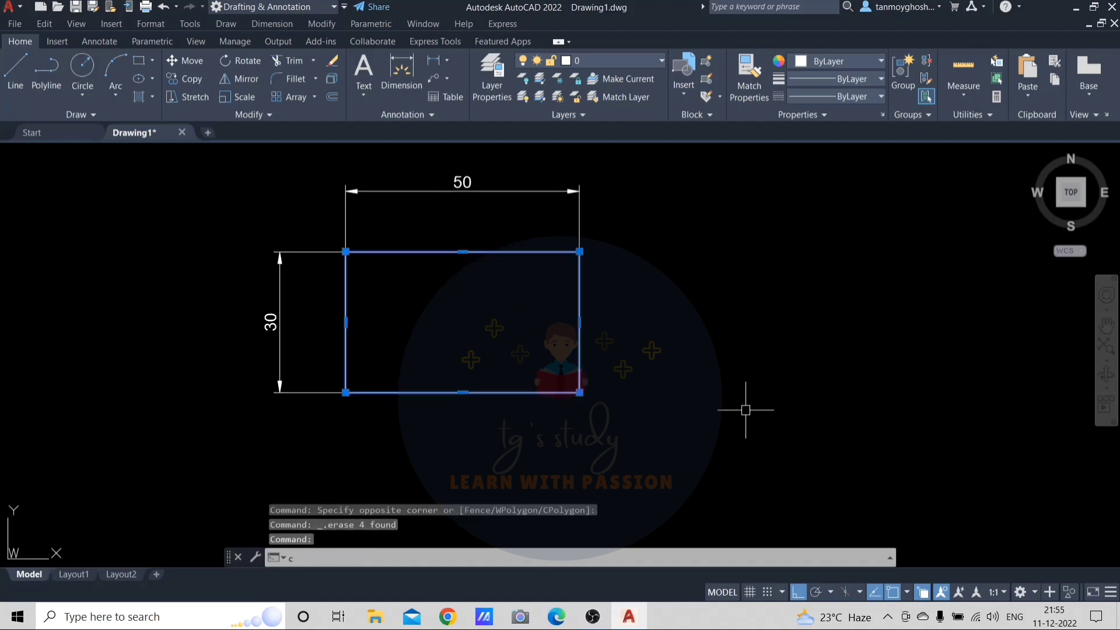
{"action": "type", "text": "o"}
{"action": "key", "text": "space"}
{"action": "middle_click_drag", "start_coordinate": [716, 366], "coordinate": [719, 315]}
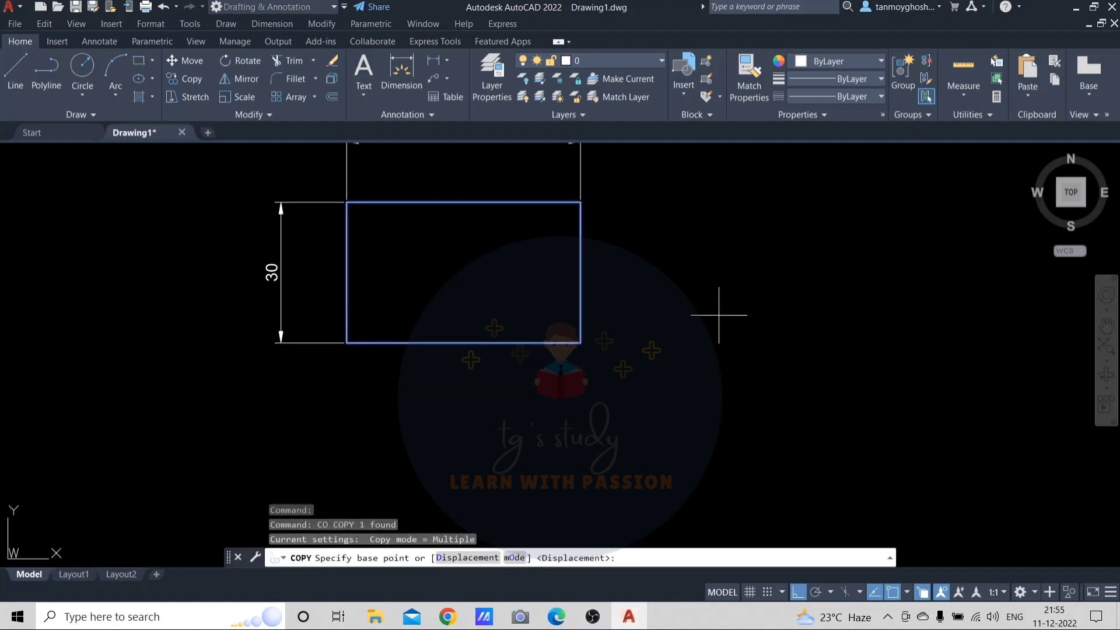
{"action": "left_click", "coordinate": [658, 283]}
{"action": "left_click", "coordinate": [644, 428]}
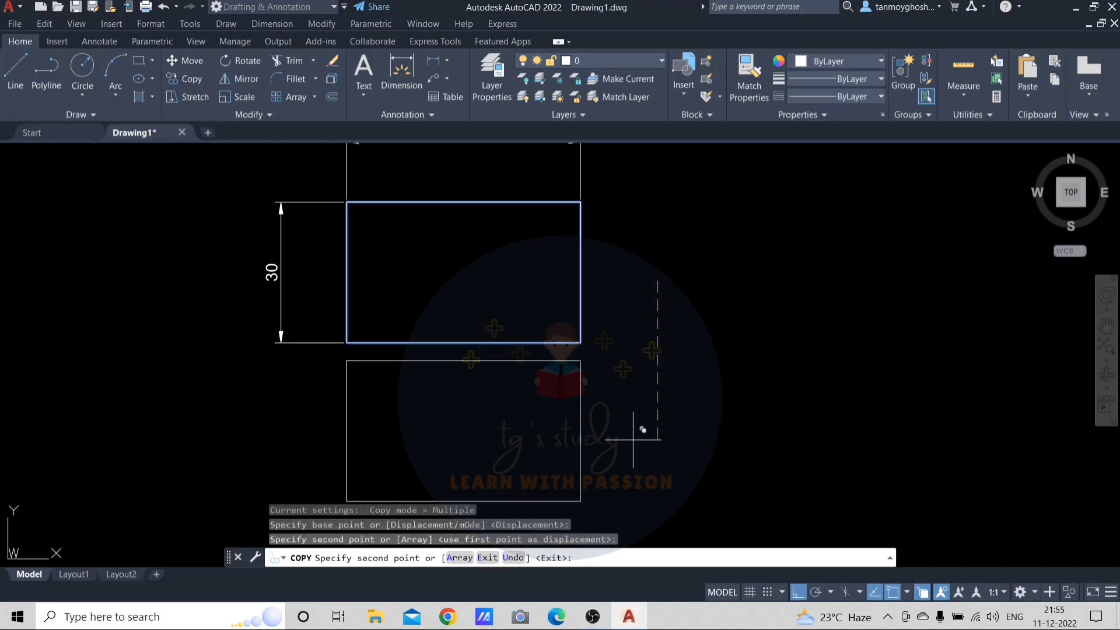
{"action": "scroll", "coordinate": [683, 390], "scroll_direction": "down", "scroll_amount": 2}
{"action": "key", "text": "Escape"}
{"action": "middle_click_drag", "start_coordinate": [692, 392], "coordinate": [663, 372]}
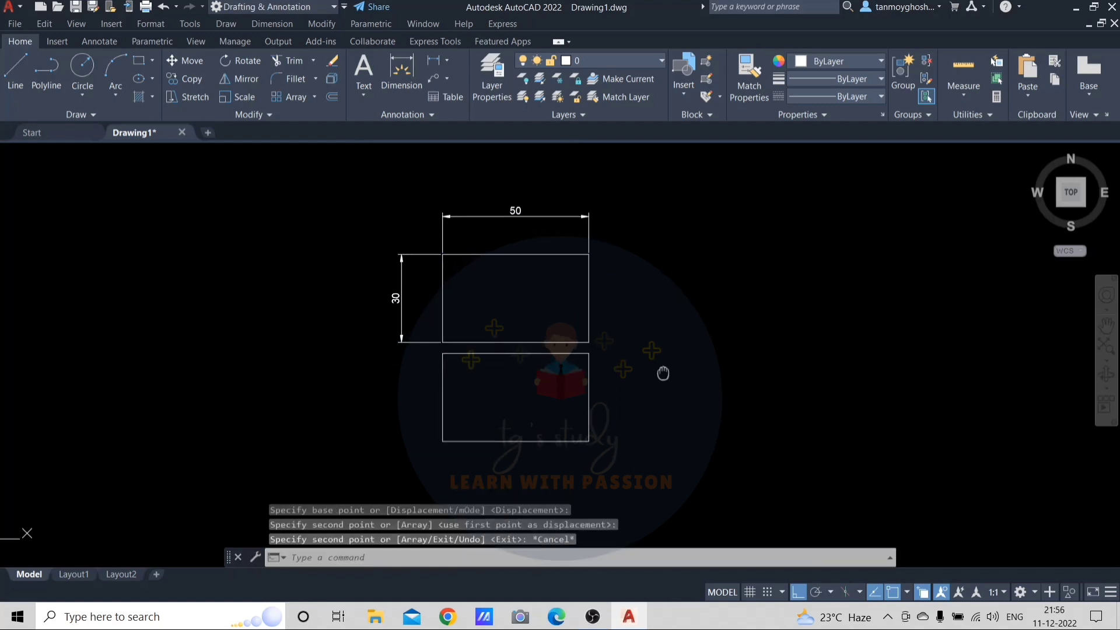
{"action": "key", "text": "Escape"}
{"action": "key", "text": "Escape"}
{"action": "key", "text": "Escape"}
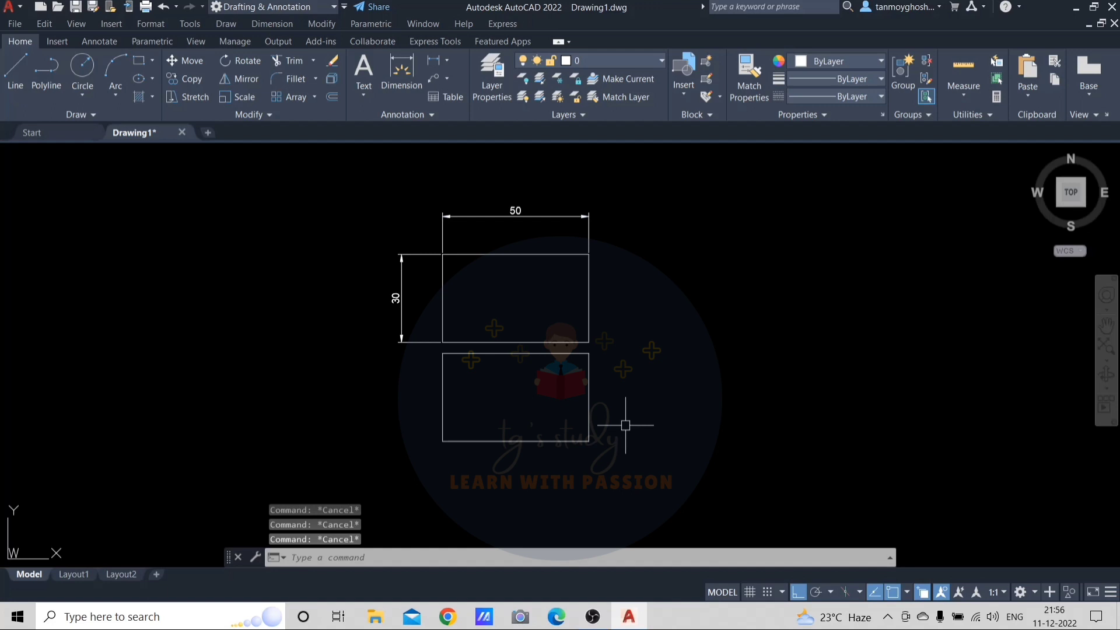
- Stretch the right sides of both rectangles and the width dimension 50 units to the right, using one crossing window over their right portions
{"action": "type", "text": "s"}
{"action": "key", "text": "Return"}
{"action": "left_click", "coordinate": [639, 450]}
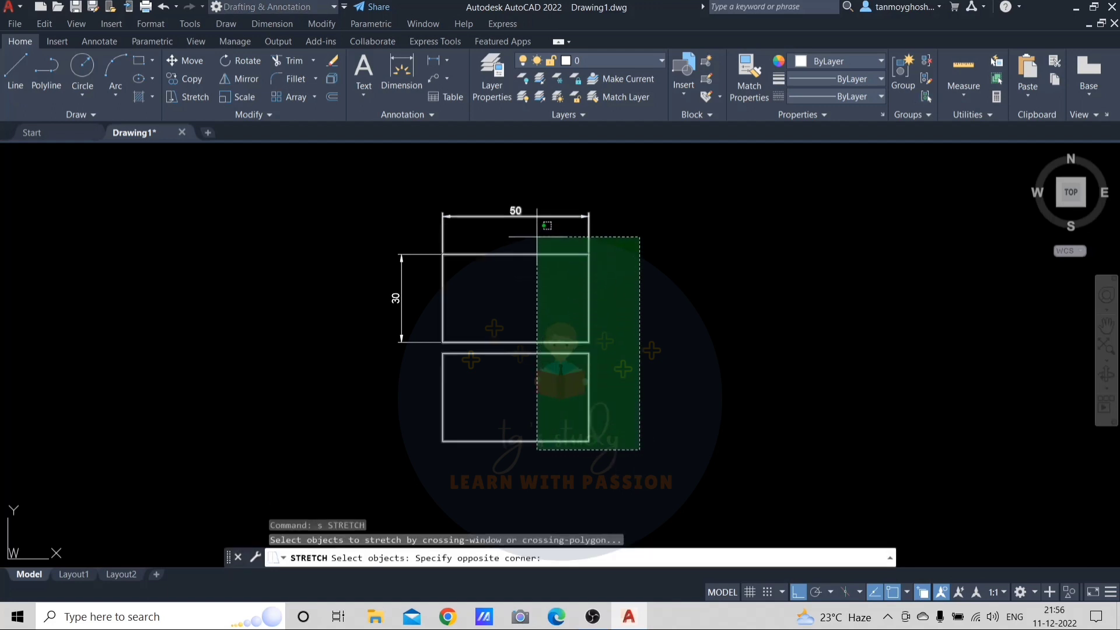
{"action": "left_click", "coordinate": [537, 237]}
{"action": "key", "text": "Return"}
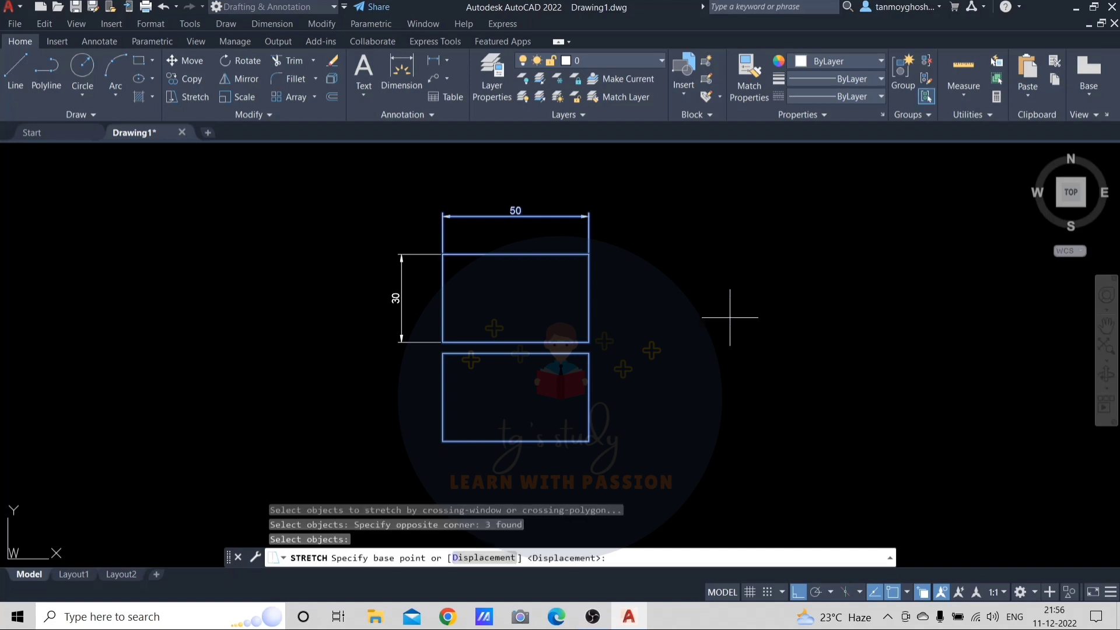
{"action": "left_click", "coordinate": [714, 309]}
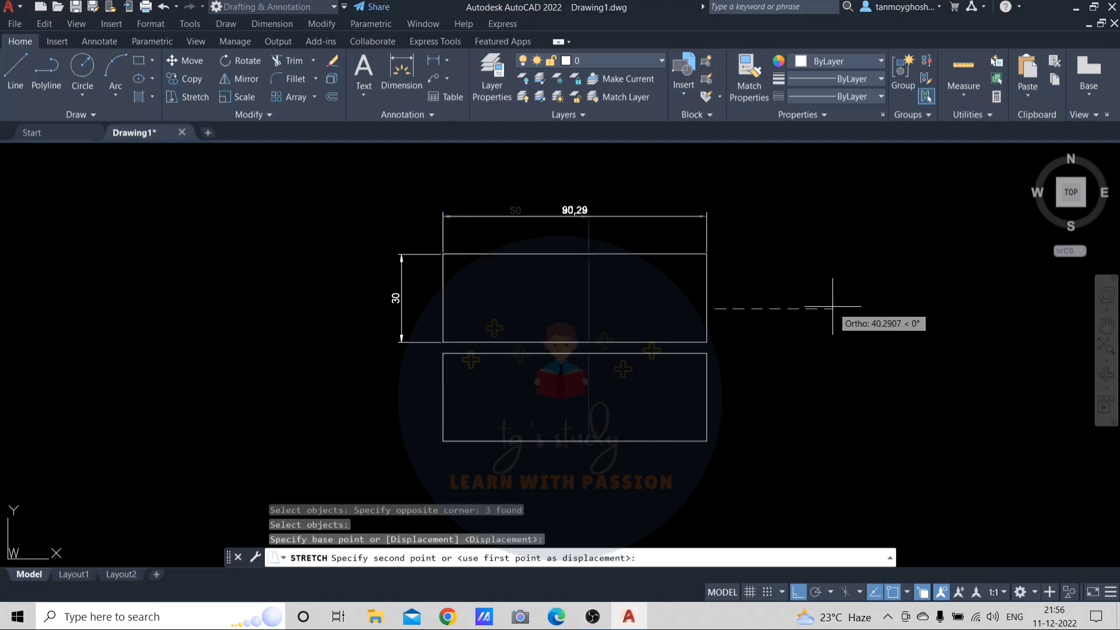
{"action": "type", "text": "50"}
{"action": "key", "text": "Return"}
{"action": "key", "text": "Escape"}
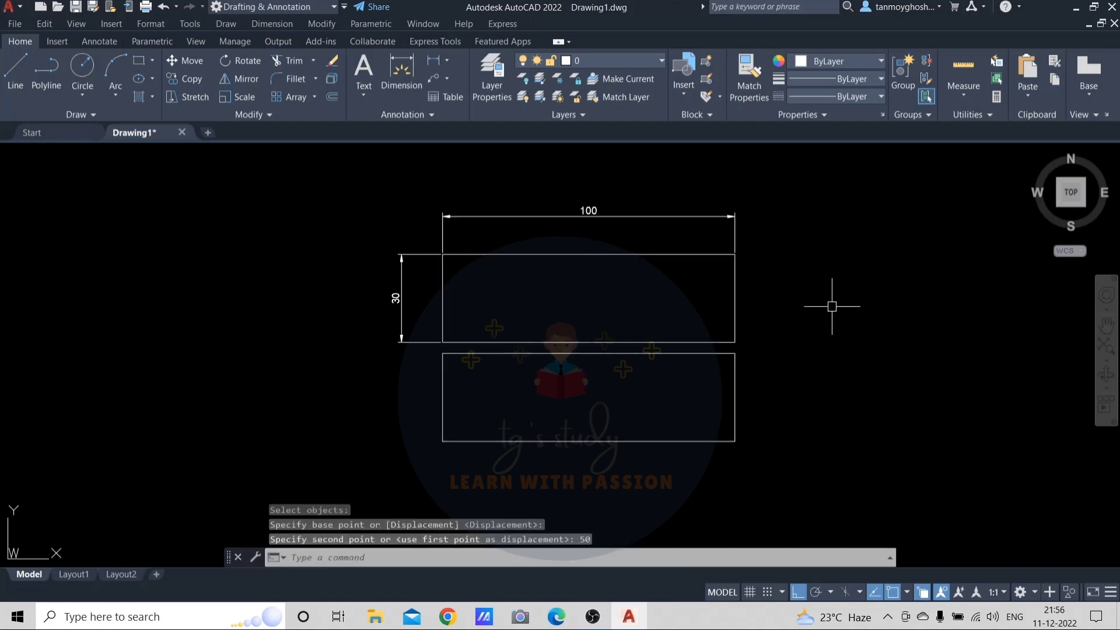